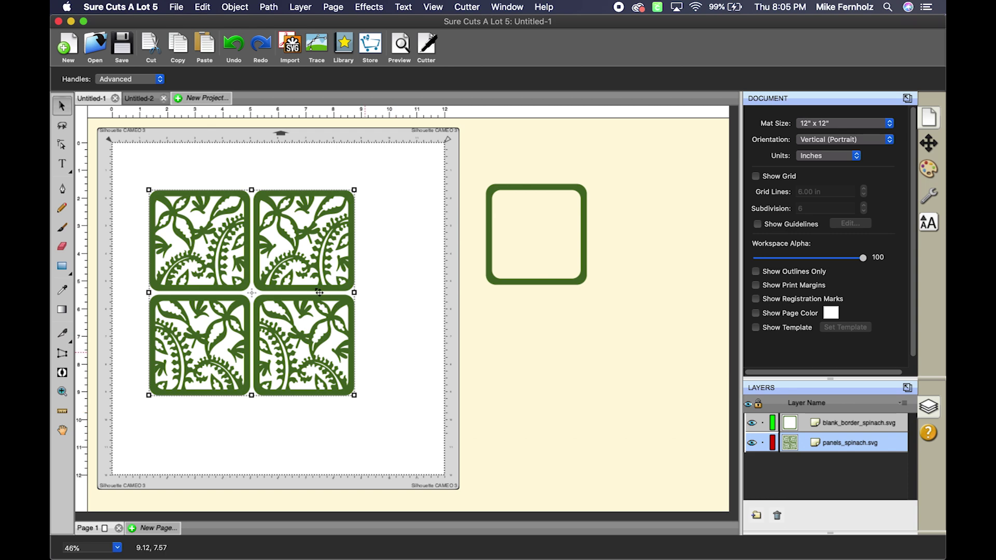
Step: Break the panel set apart and pull the lower-right square out of the grid
{"action": "right_click", "coordinate": [304, 283]}
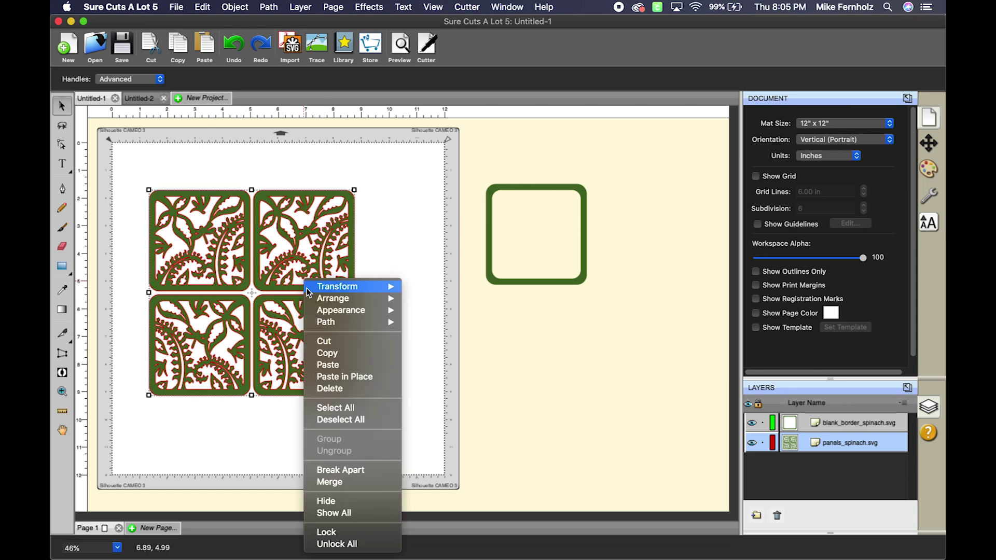
{"action": "left_click", "coordinate": [355, 471]}
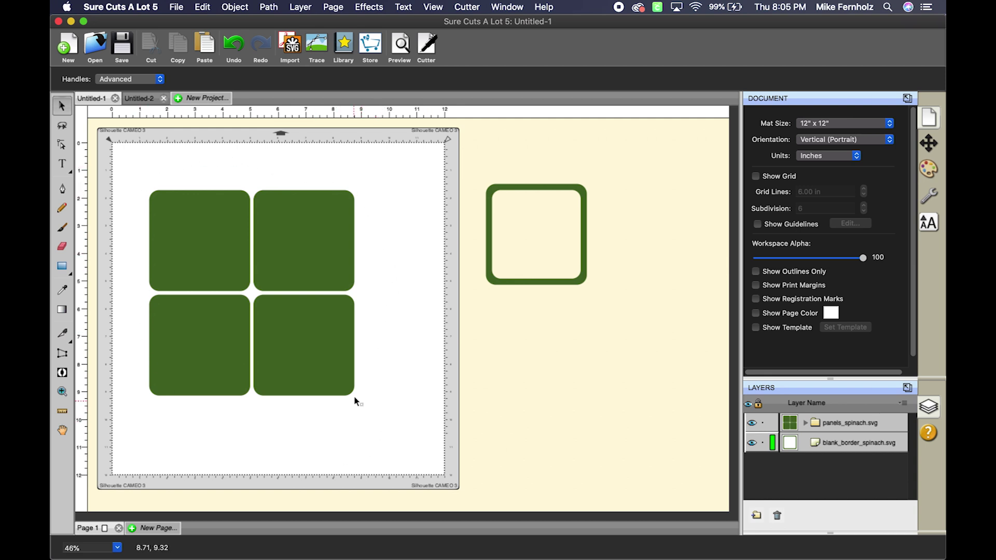
{"action": "left_click_drag", "start_coordinate": [351, 394], "coordinate": [463, 429]}
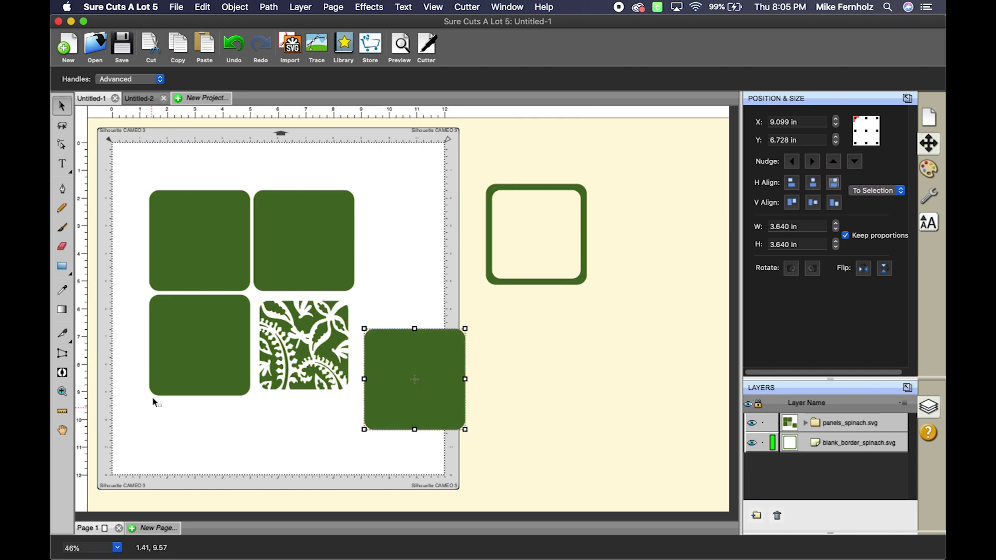
Step: Merge the lower-left panel with its lace pattern so the lace cuts out
{"action": "left_click_drag", "start_coordinate": [151, 397], "coordinate": [136, 437]}
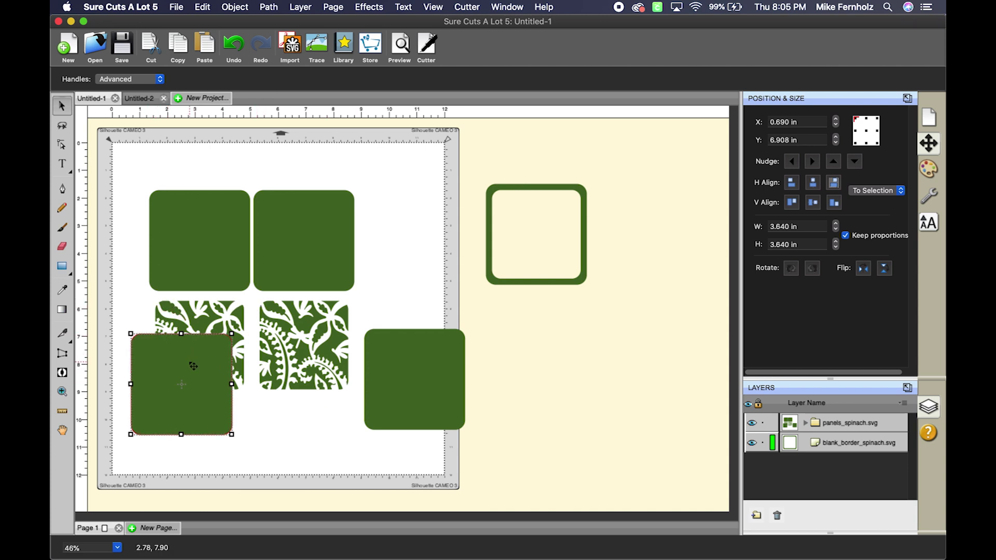
{"action": "left_click", "coordinate": [234, 46]}
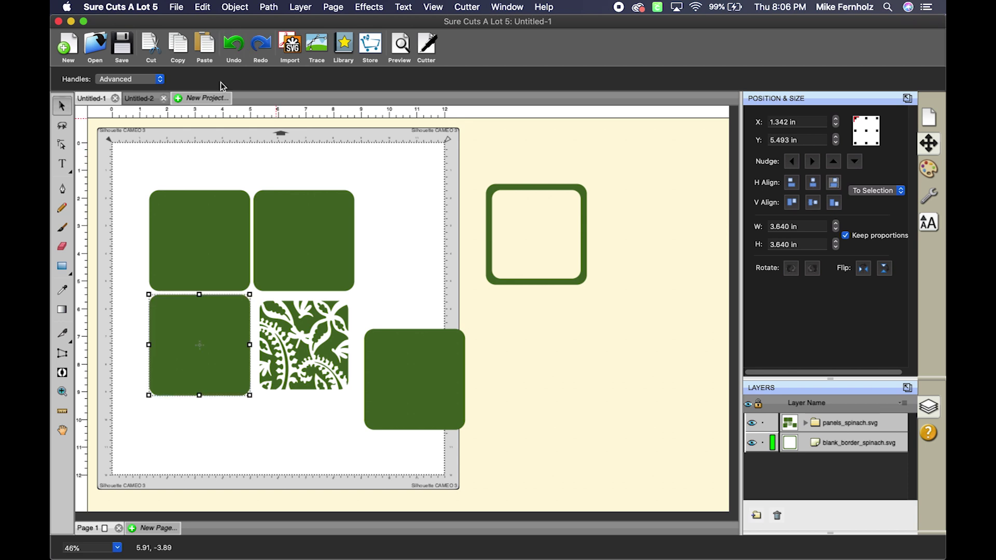
{"action": "left_click", "coordinate": [138, 295]}
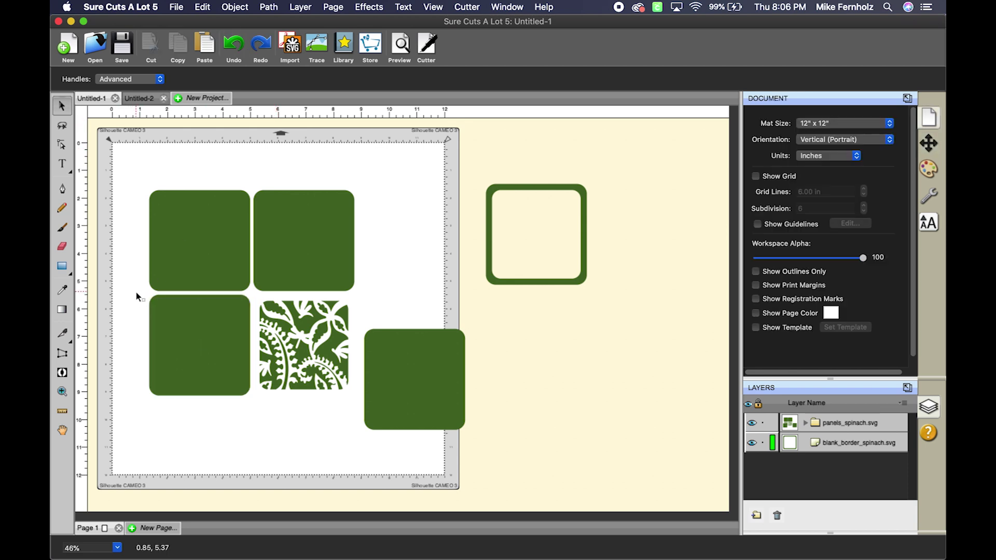
{"action": "left_click_drag", "start_coordinate": [136, 291], "coordinate": [257, 413]}
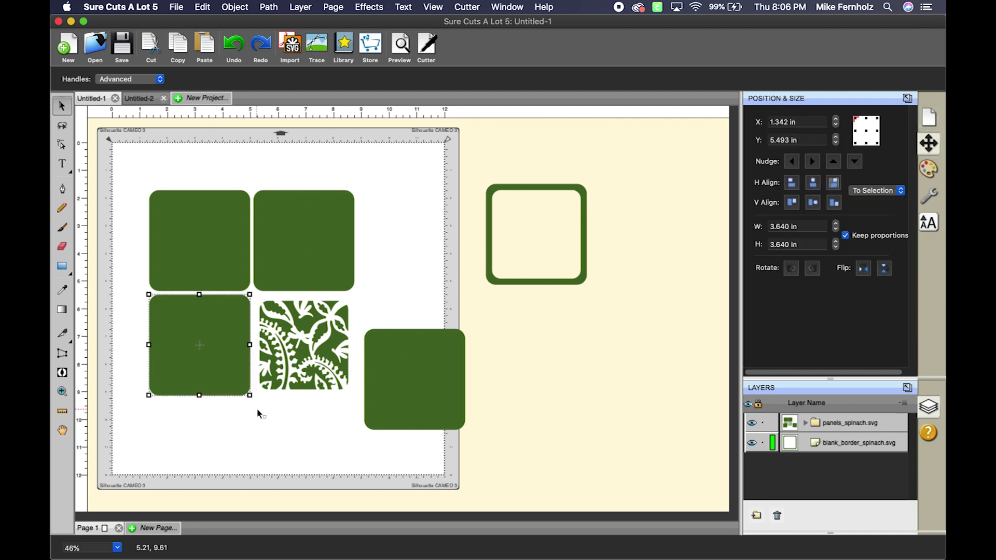
{"action": "left_click", "coordinate": [236, 8]}
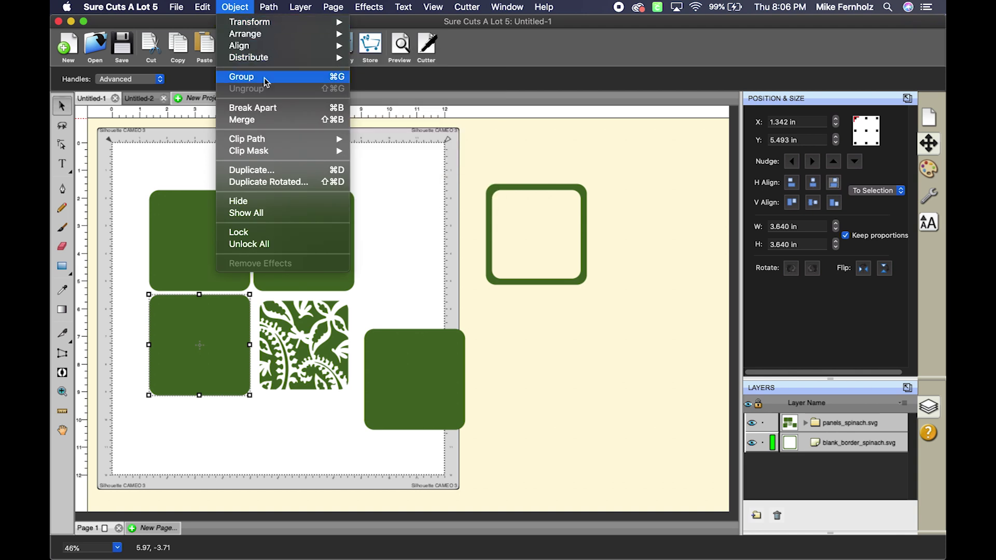
{"action": "left_click", "coordinate": [257, 121]}
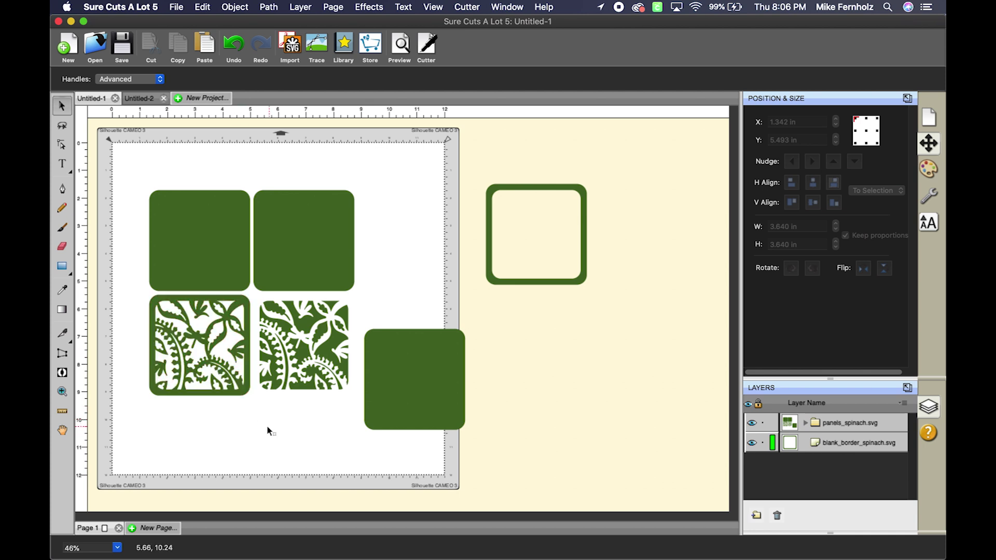
{"action": "left_click", "coordinate": [401, 374]}
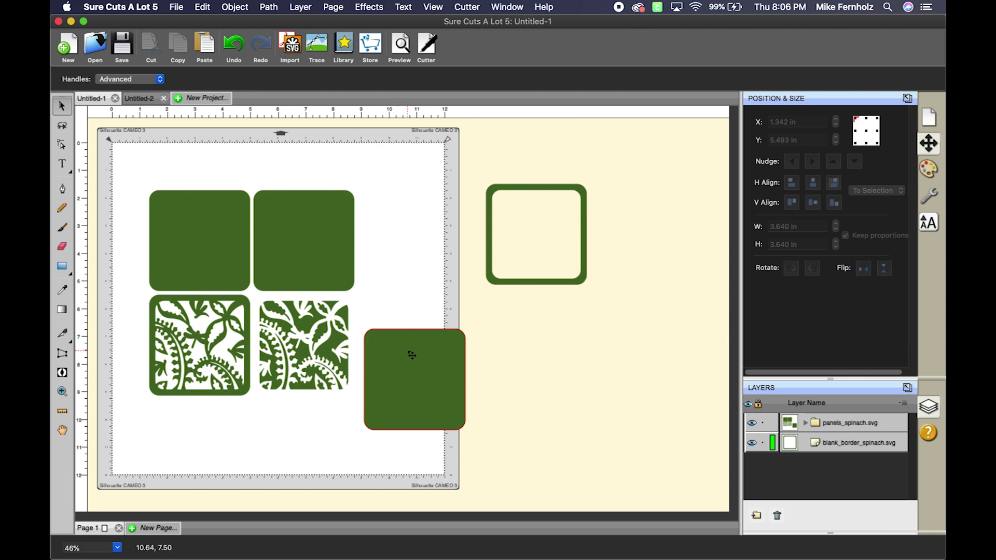
Step: Delete the four lace panels and place the solid green square on the mat
{"action": "left_click_drag", "start_coordinate": [412, 354], "coordinate": [480, 345]}
{"action": "left_click_drag", "start_coordinate": [131, 164], "coordinate": [381, 425]}
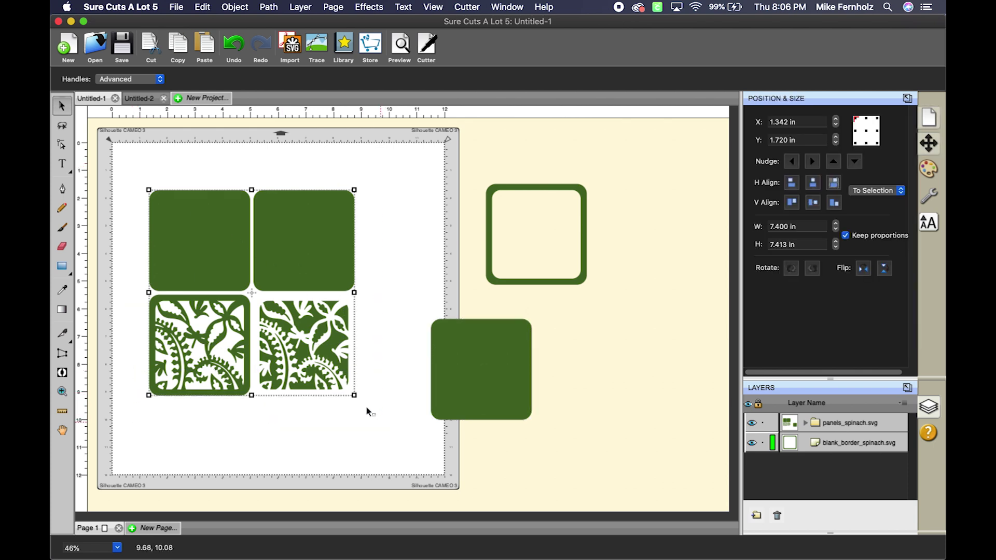
{"action": "key", "text": "Delete"}
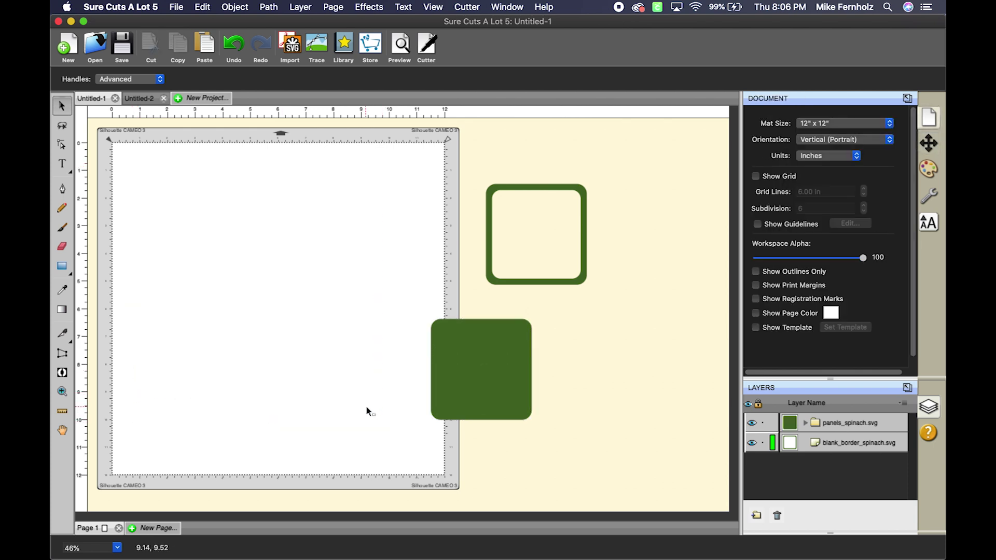
{"action": "left_click_drag", "start_coordinate": [484, 373], "coordinate": [299, 285]}
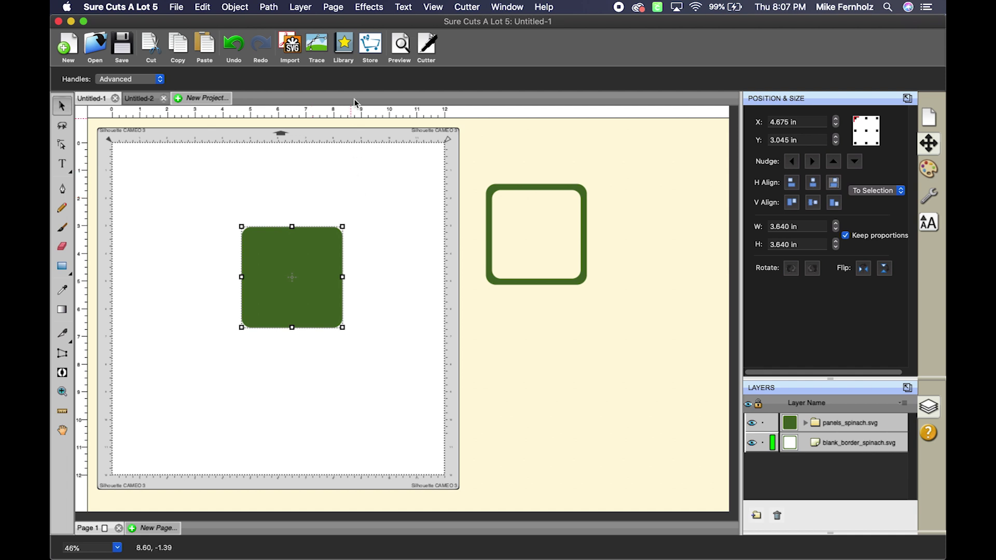
{"action": "left_click", "coordinate": [368, 8]}
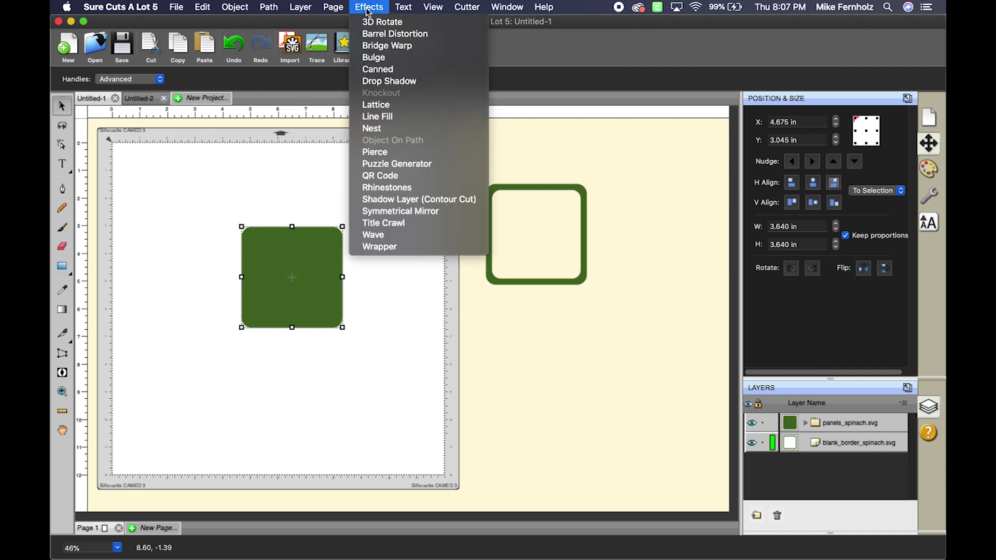
Step: Start a Shadow Layer (Contour Cut) in magenta with the Shadow (Rounded) type
{"action": "left_click", "coordinate": [398, 200]}
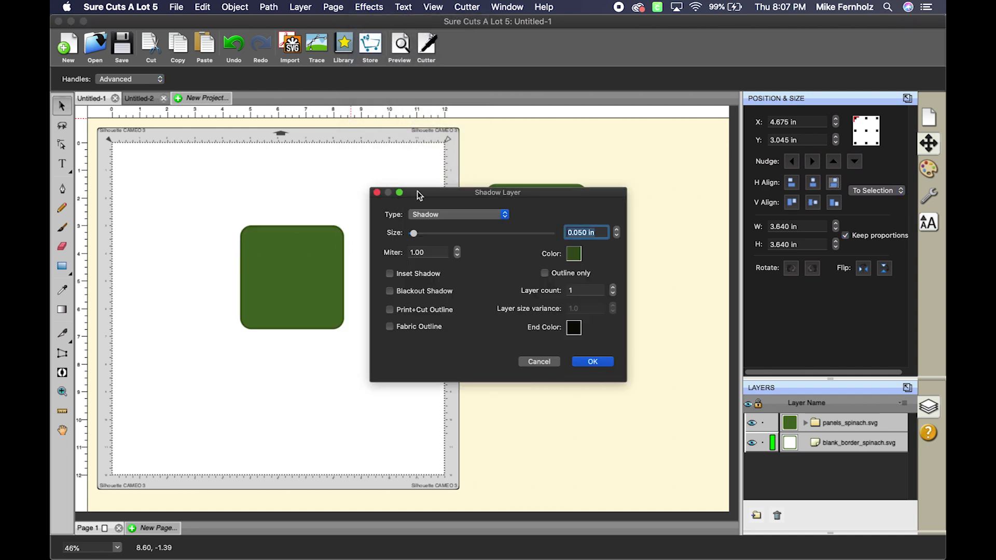
{"action": "left_click", "coordinate": [574, 257]}
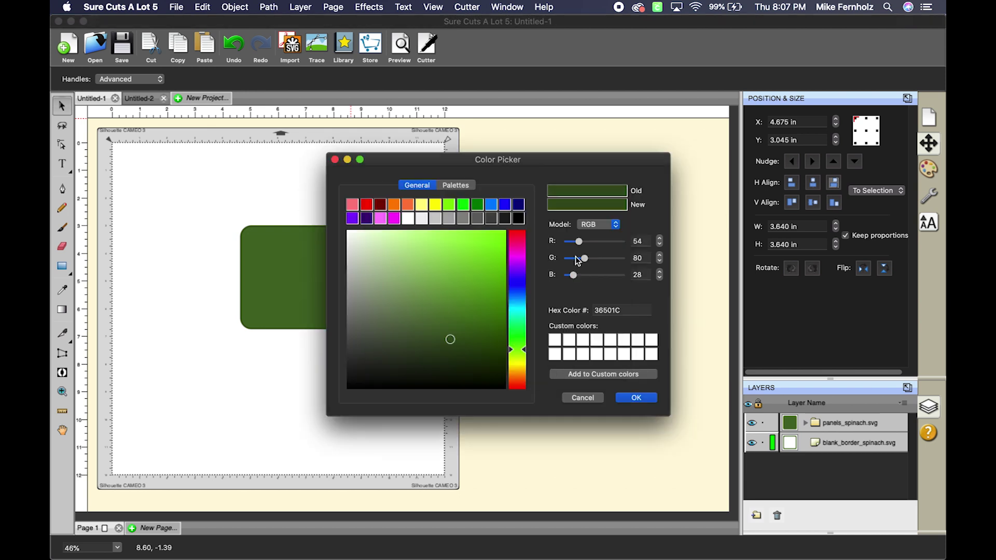
{"action": "left_click", "coordinate": [512, 252]}
{"action": "left_click", "coordinate": [483, 252]}
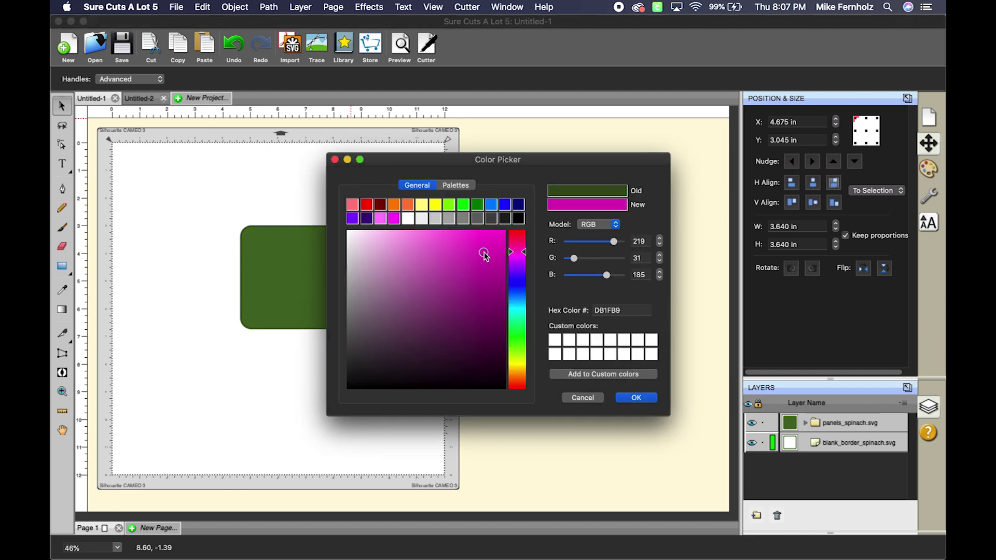
{"action": "left_click", "coordinate": [646, 397]}
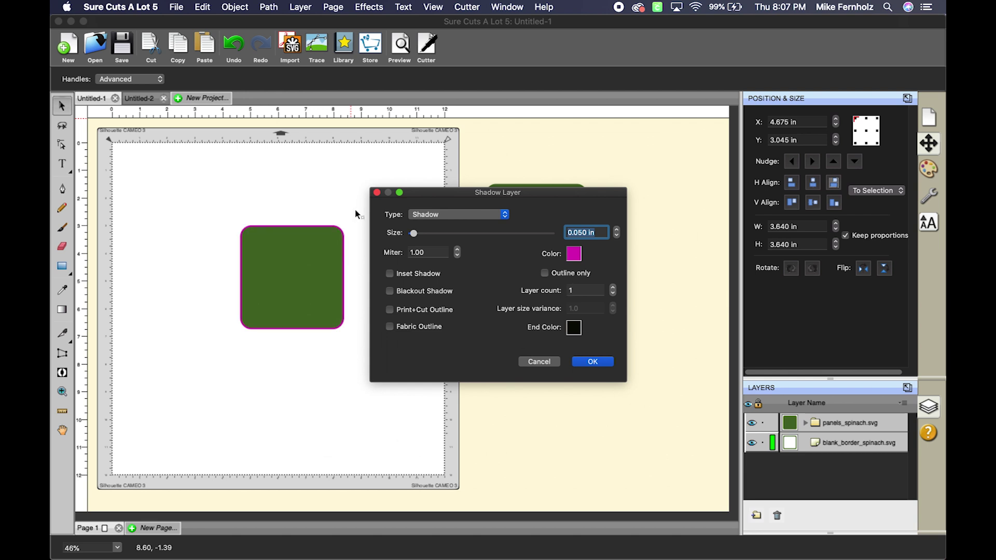
{"action": "left_click", "coordinate": [505, 219]}
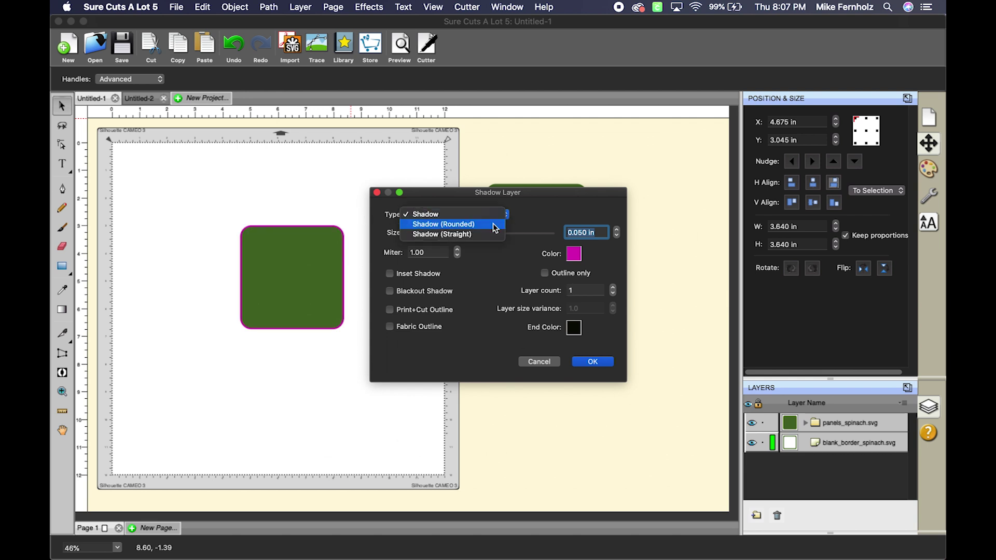
{"action": "left_click", "coordinate": [493, 223]}
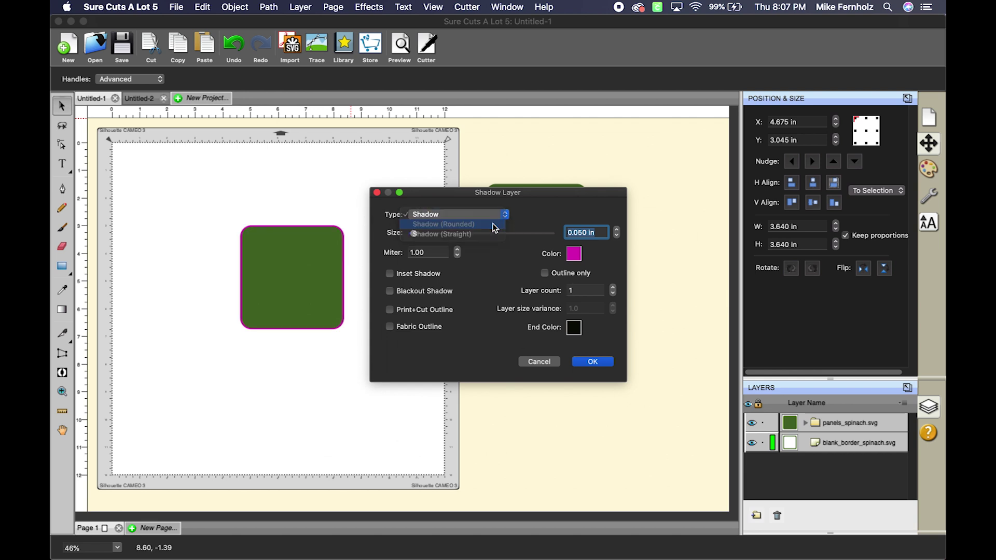
Step: Make it an inset shadow 0.150 in wide and apply it to the green square
{"action": "left_click", "coordinate": [390, 274]}
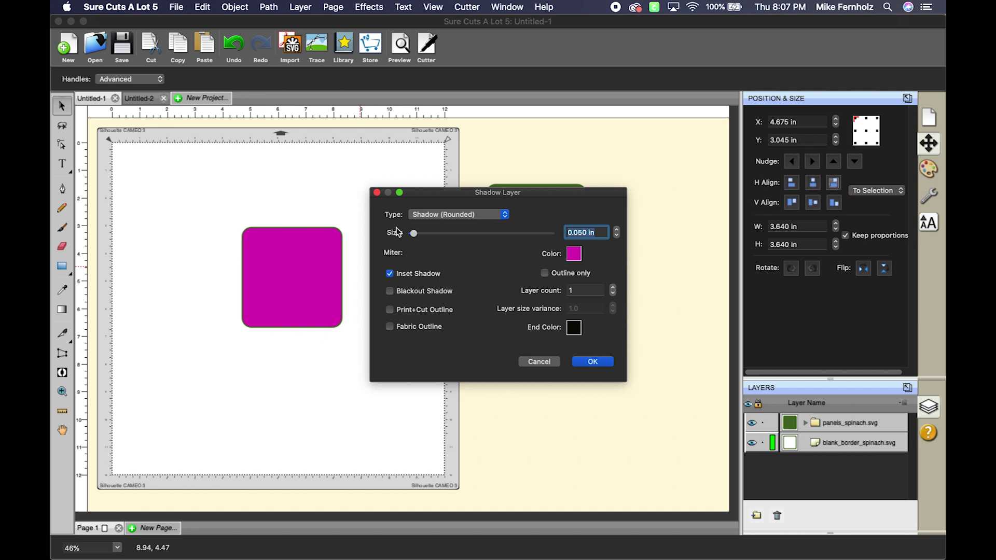
{"action": "left_click", "coordinate": [617, 230]}
{"action": "left_click", "coordinate": [618, 231]}
{"action": "left_click", "coordinate": [616, 237]}
{"action": "left_click", "coordinate": [616, 237]}
{"action": "left_click", "coordinate": [616, 230]}
{"action": "type", "text": "0.150 in"}
{"action": "left_click", "coordinate": [594, 364]}
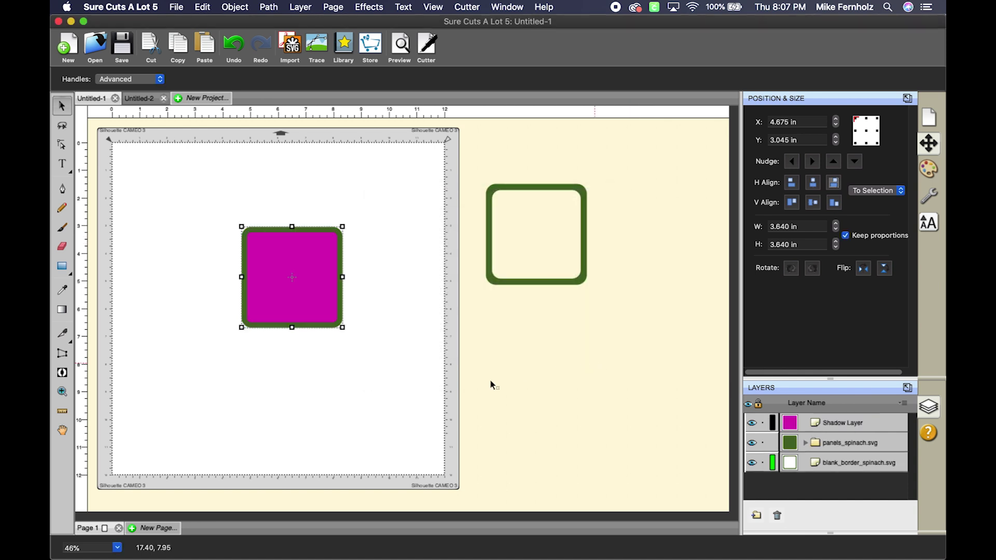
{"action": "left_click", "coordinate": [202, 286]}
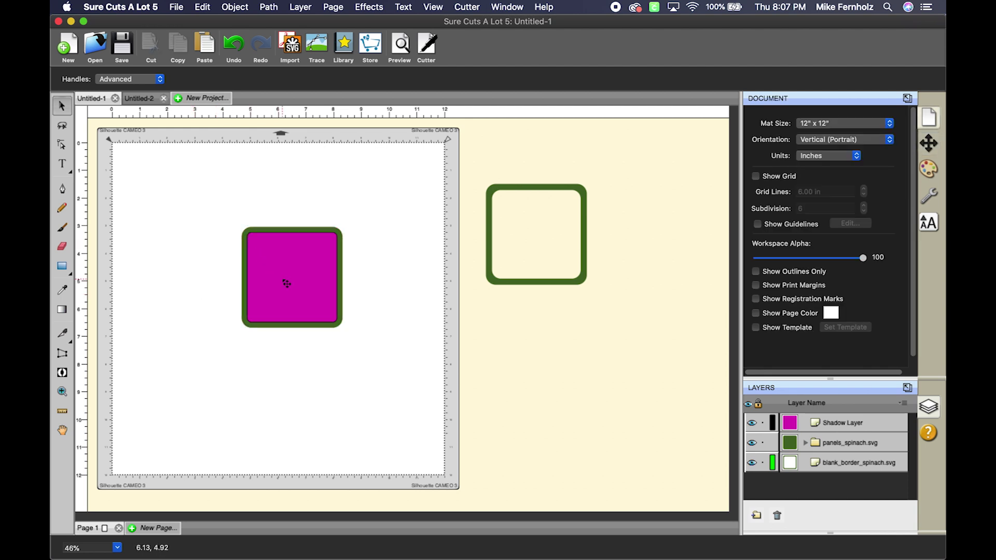
Step: Merge the magenta shadow and the green square into a magenta rounded frame
{"action": "left_click_drag", "start_coordinate": [284, 282], "coordinate": [310, 378]}
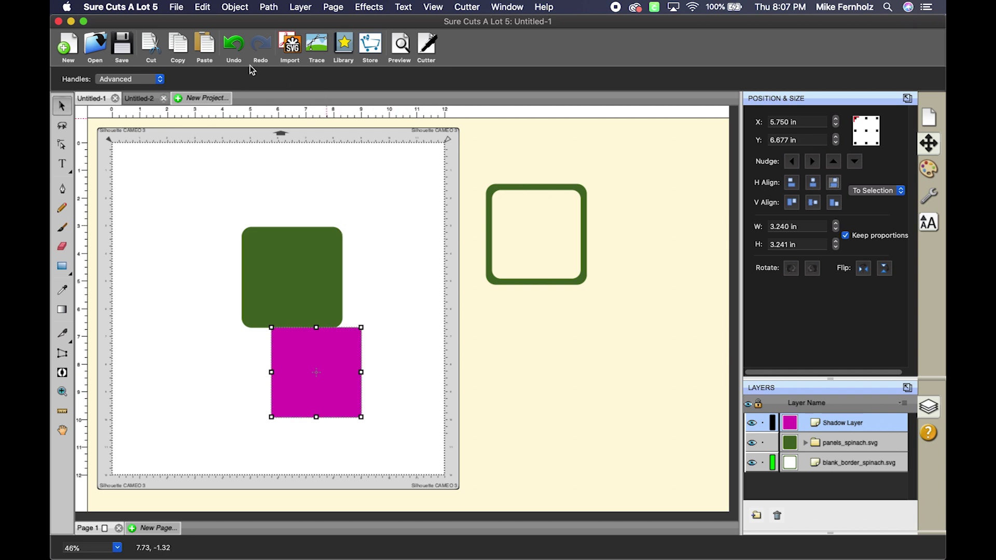
{"action": "left_click", "coordinate": [234, 46]}
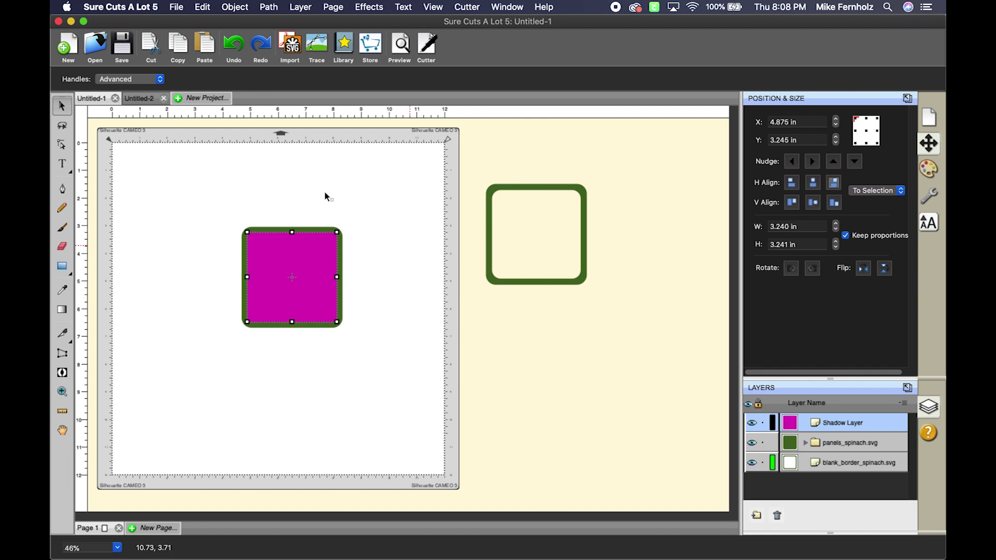
{"action": "left_click", "coordinate": [239, 190]}
{"action": "left_click_drag", "start_coordinate": [202, 195], "coordinate": [403, 374]}
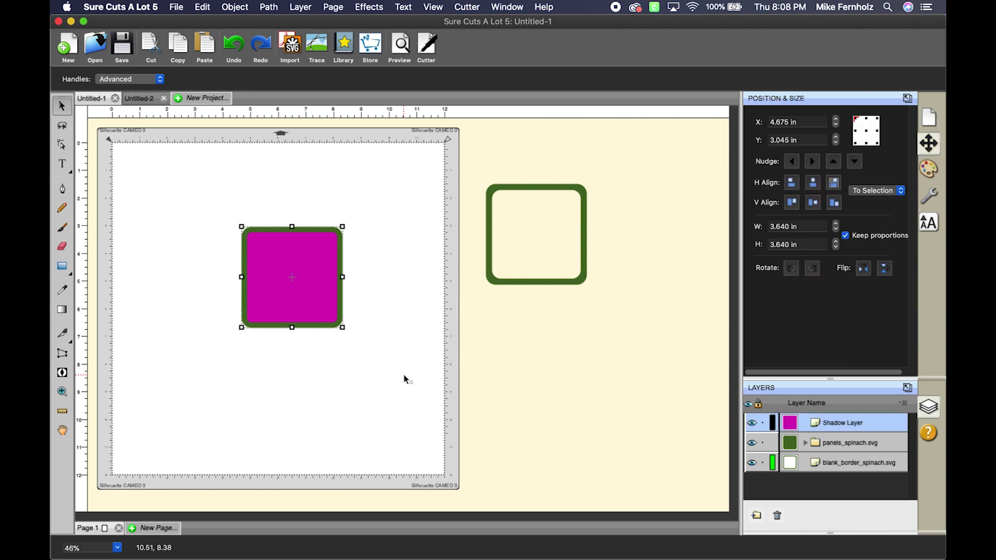
{"action": "left_click", "coordinate": [235, 9]}
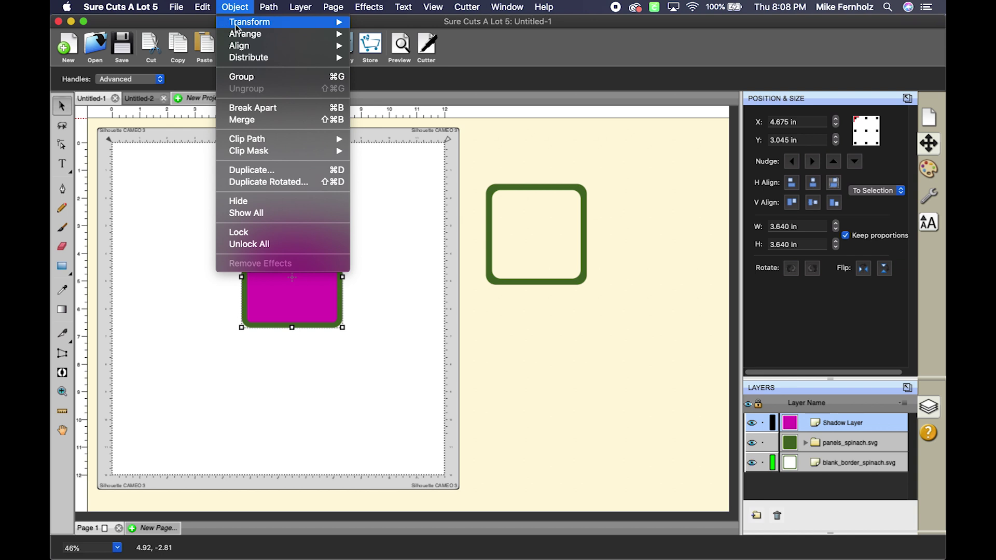
{"action": "left_click", "coordinate": [254, 122]}
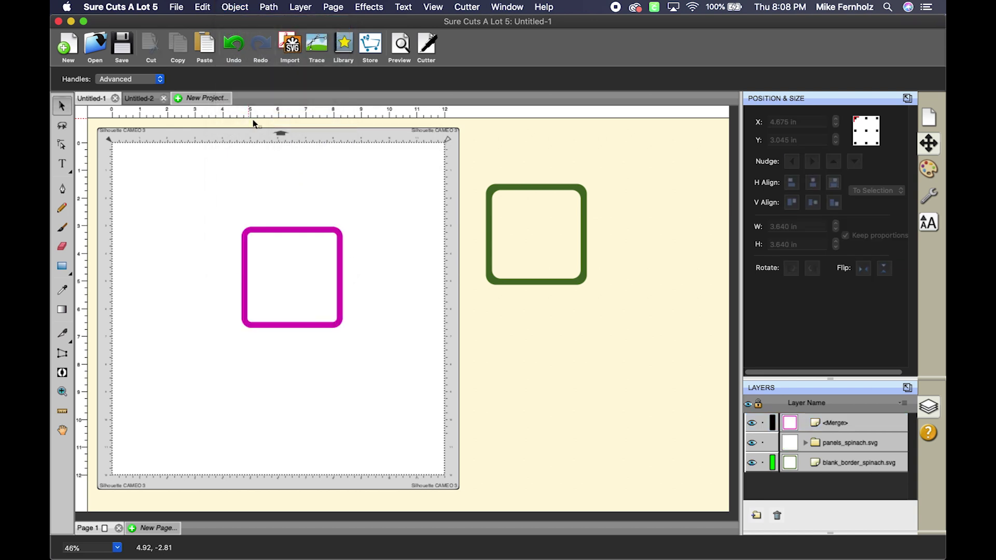
Step: Move the magenta frame away from the green border and onto the mat
{"action": "left_click_drag", "start_coordinate": [285, 233], "coordinate": [413, 189]}
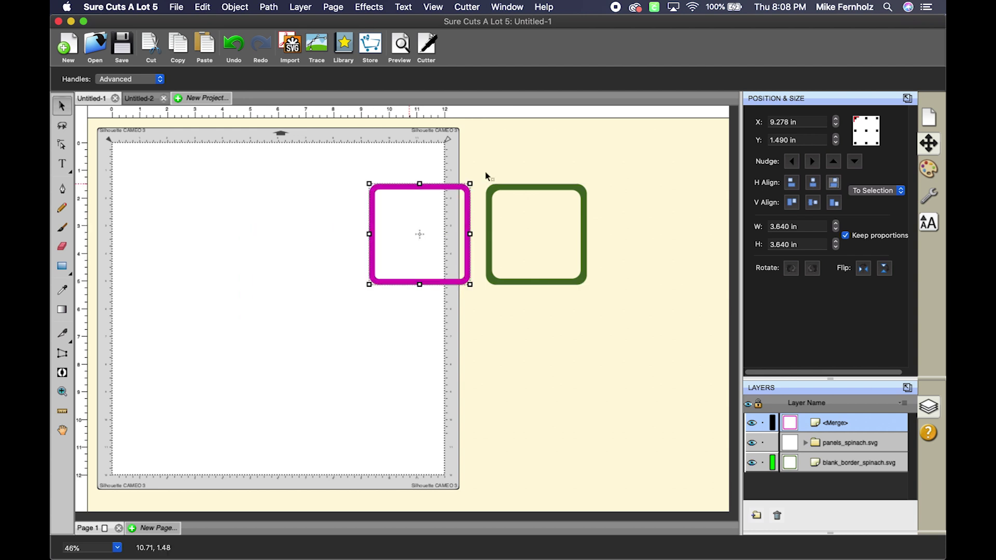
{"action": "left_click", "coordinate": [499, 167]}
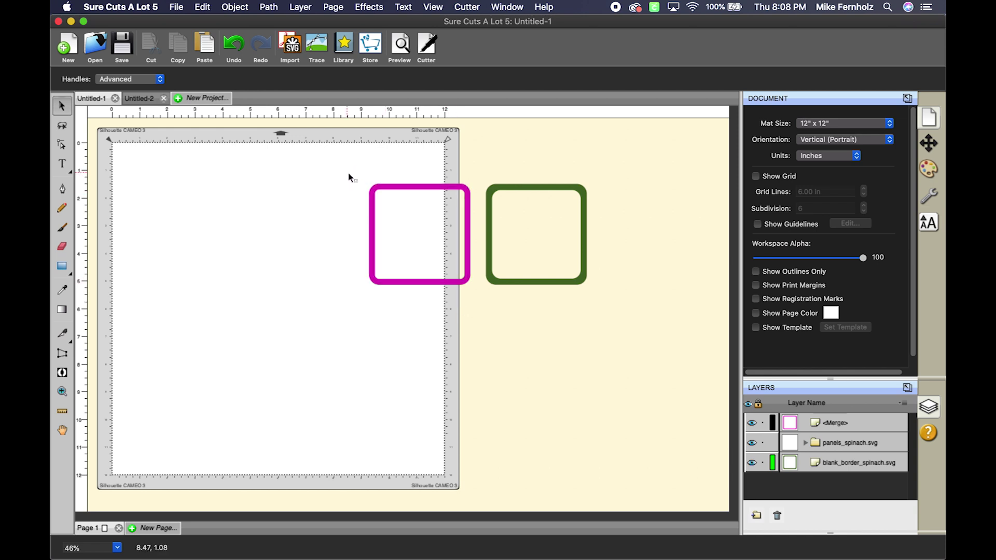
{"action": "left_click_drag", "start_coordinate": [390, 189], "coordinate": [291, 179]}
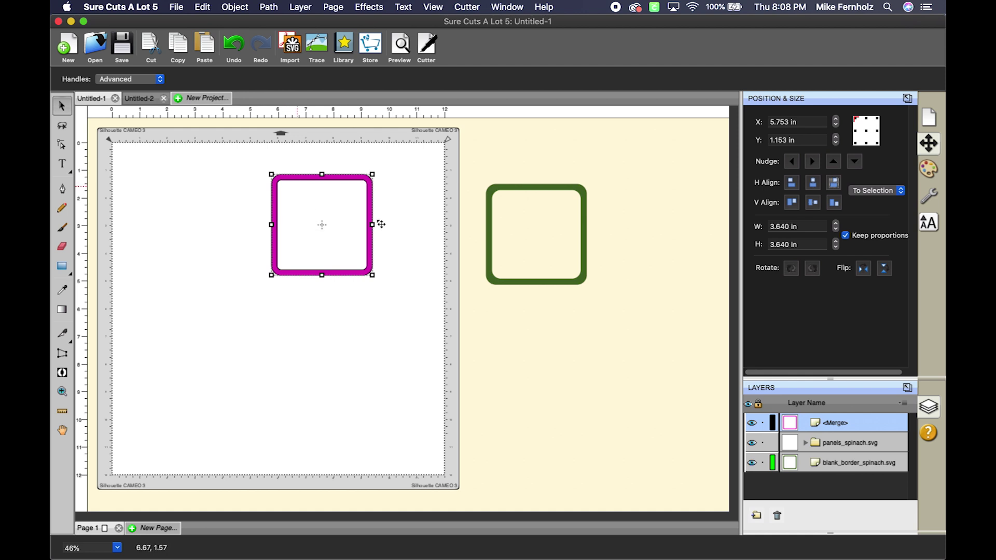
{"action": "left_click", "coordinate": [541, 192]}
{"action": "right_click", "coordinate": [539, 187]}
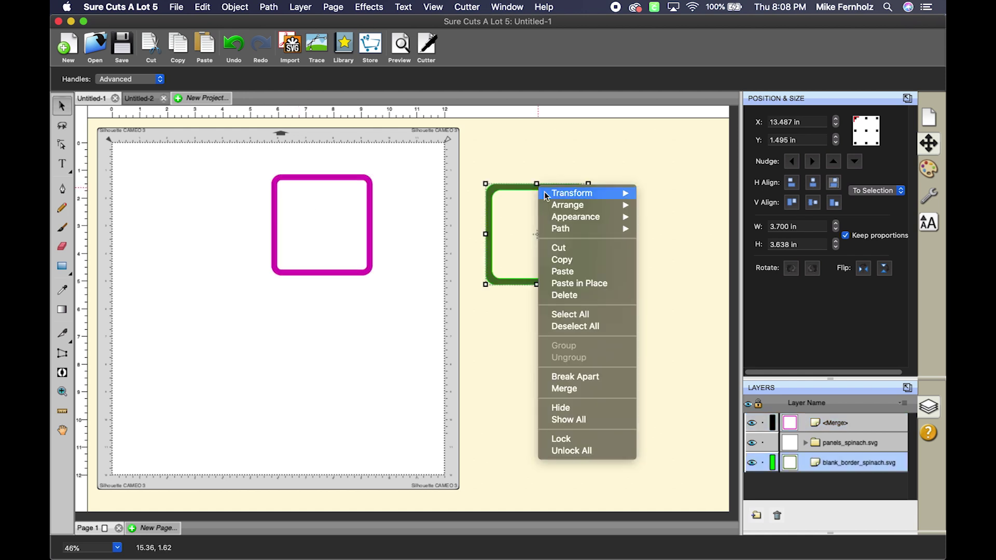
Step: Copy the green border into Untitled-2 and place it below the black shapes
{"action": "left_click", "coordinate": [563, 260]}
{"action": "left_click", "coordinate": [145, 98]}
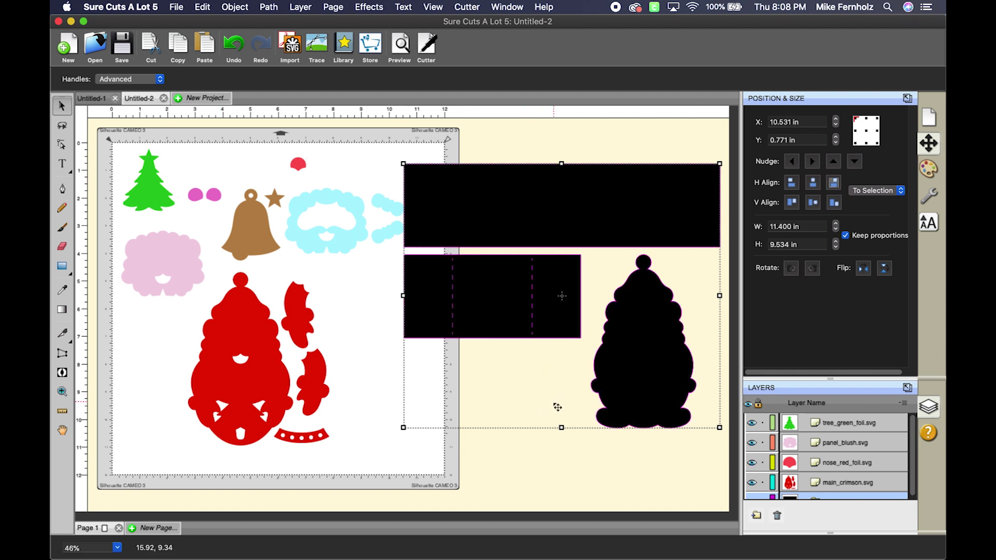
{"action": "left_click", "coordinate": [446, 423]}
{"action": "left_click", "coordinate": [202, 7]}
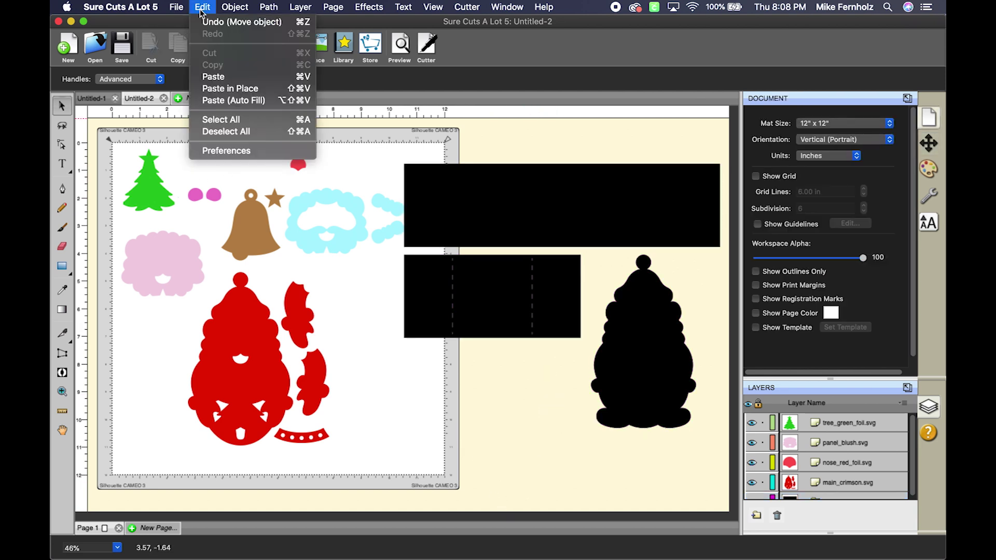
{"action": "left_click", "coordinate": [213, 76]}
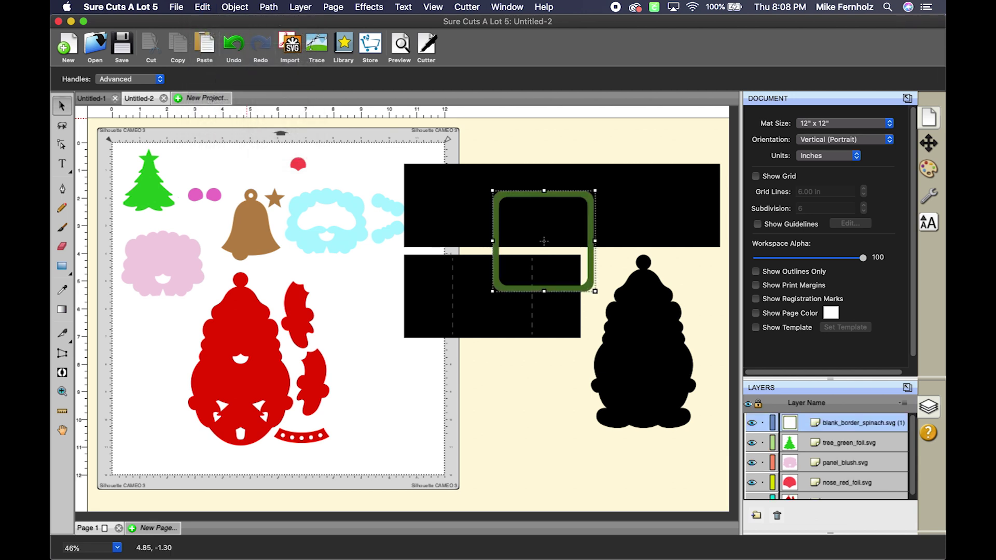
{"action": "left_click_drag", "start_coordinate": [585, 217], "coordinate": [565, 432]}
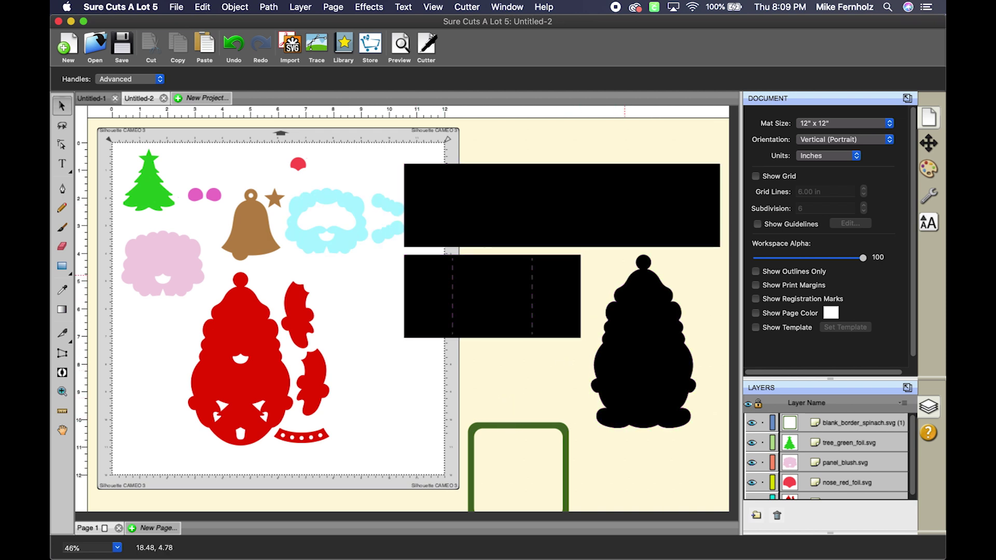
{"action": "left_click", "coordinate": [202, 7]}
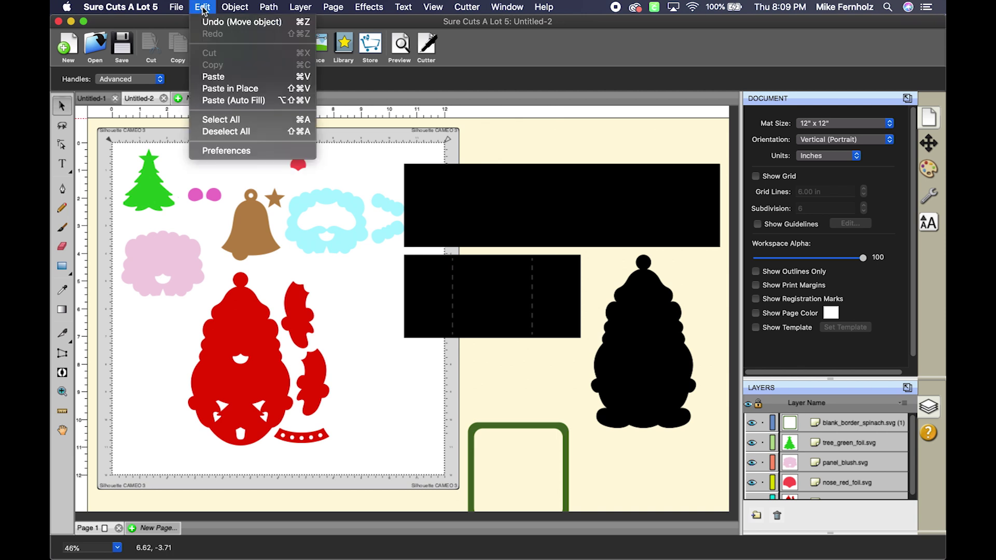
Step: Show the Edit page of Preferences with the nudge and constrain-angle options
{"action": "left_click", "coordinate": [222, 151]}
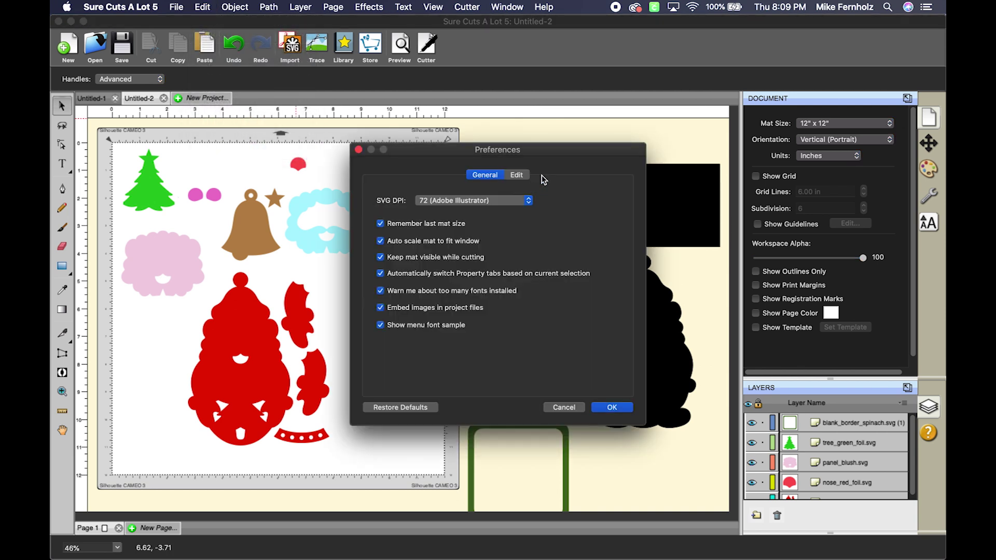
{"action": "left_click", "coordinate": [515, 176]}
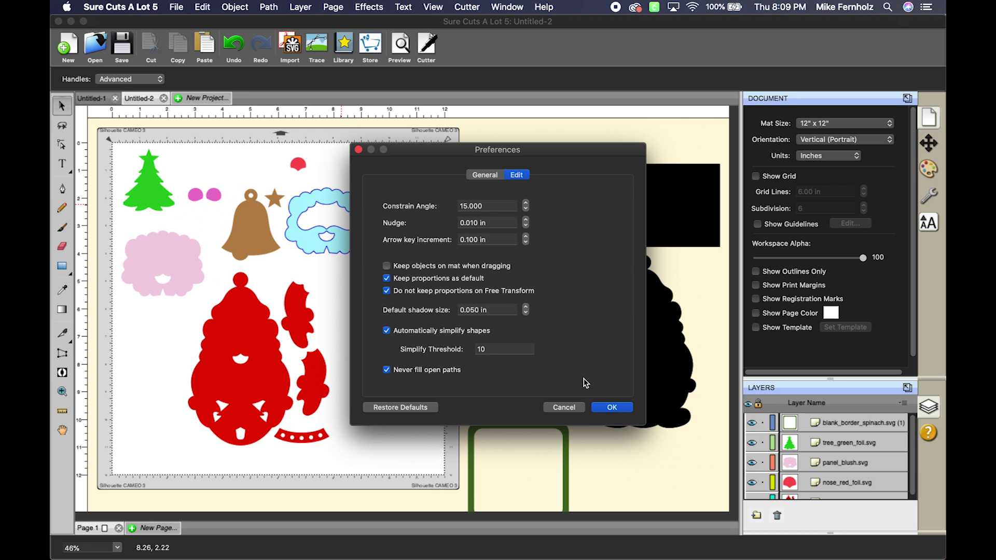
Step: Cancel Preferences, nudge the green border up, and shift the black shapes up and right
{"action": "left_click", "coordinate": [564, 407]}
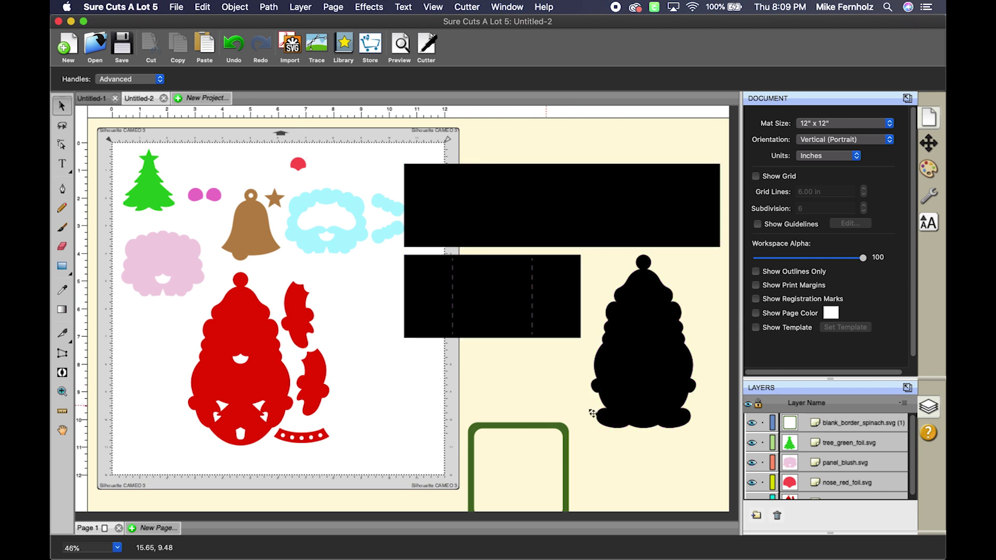
{"action": "left_click_drag", "start_coordinate": [551, 429], "coordinate": [554, 397]}
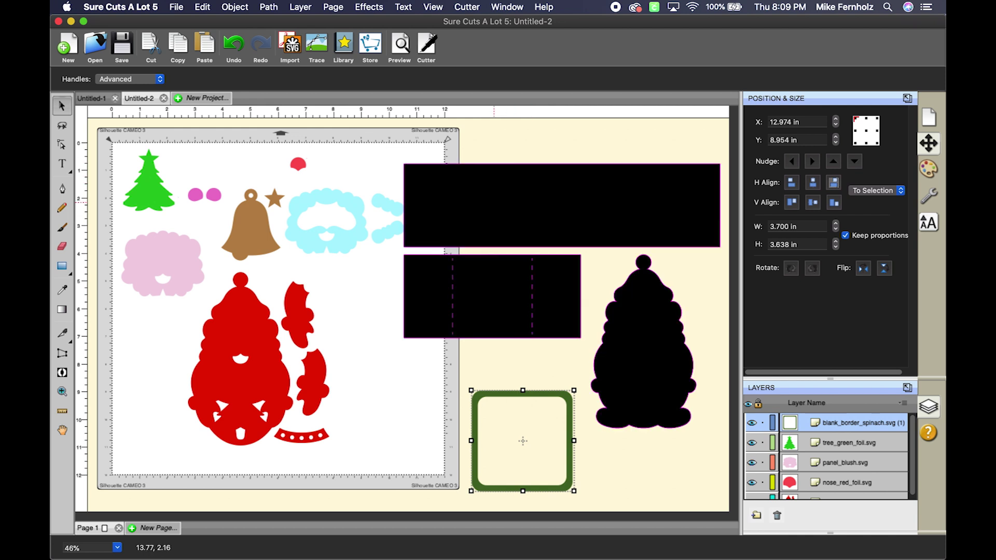
{"action": "left_click_drag", "start_coordinate": [512, 188], "coordinate": [572, 169]}
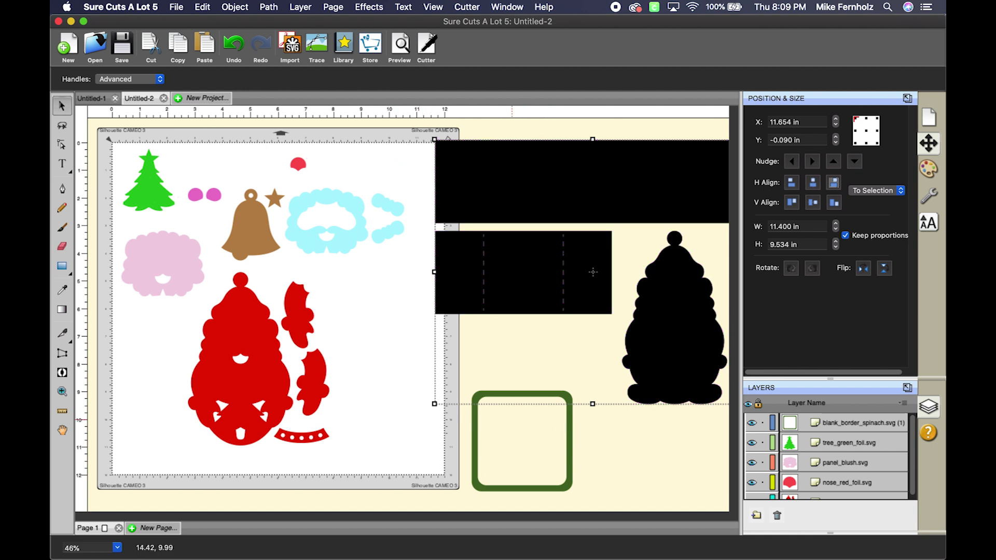
{"action": "right_click", "coordinate": [483, 174]}
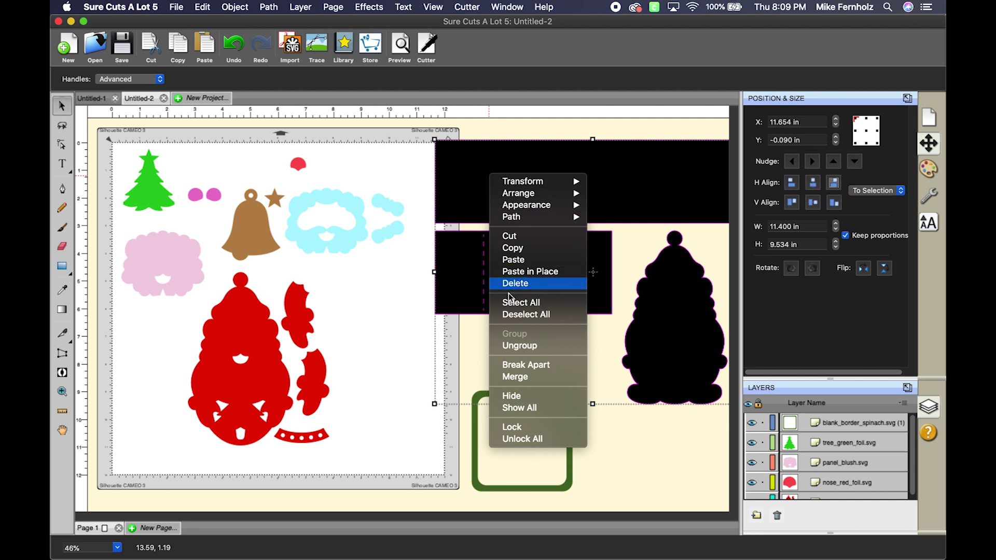
Step: Break the black shapes apart and delete the top black rectangle
{"action": "left_click", "coordinate": [509, 366]}
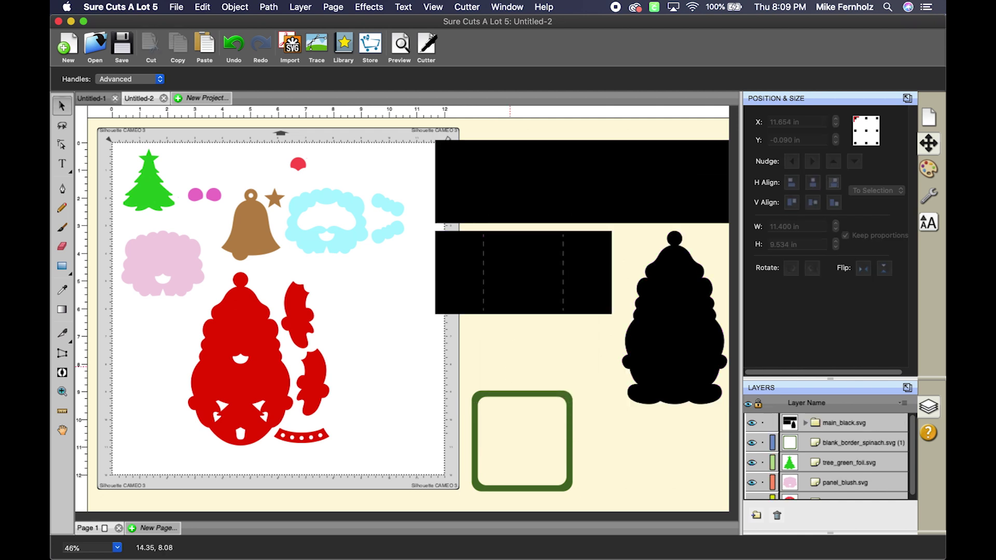
{"action": "left_click", "coordinate": [485, 182]}
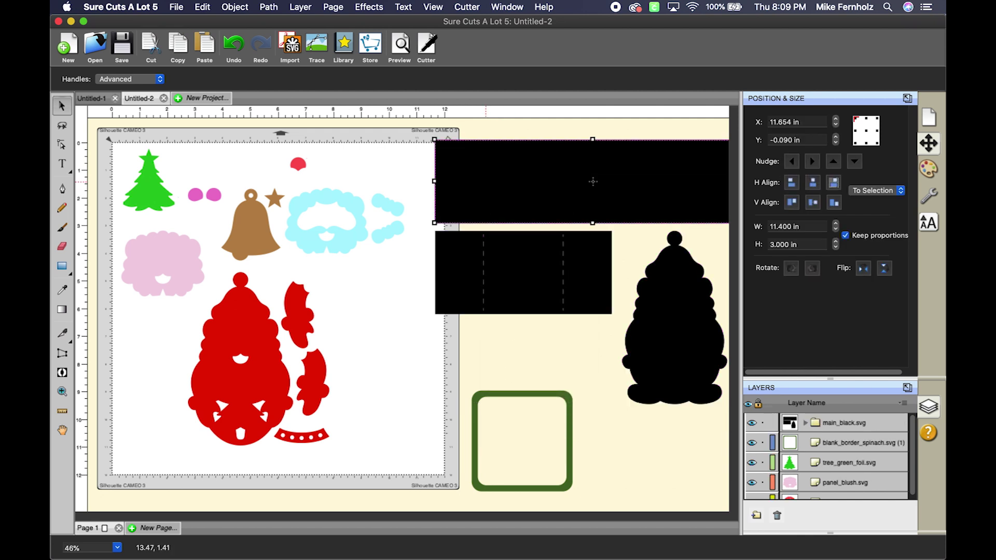
{"action": "key", "text": "Delete"}
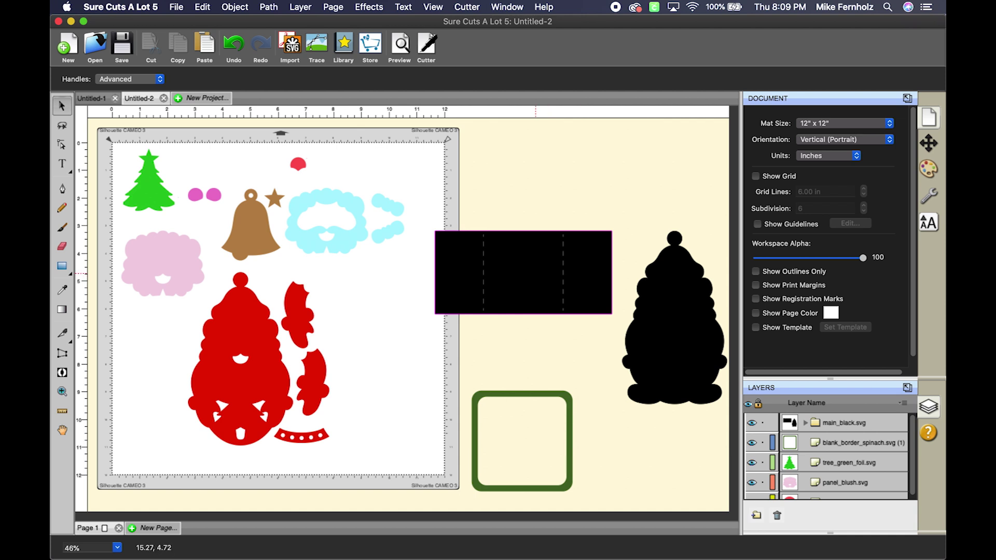
Step: Delete the remaining black rectangle and move the Santa silhouette onto the mat
{"action": "left_click_drag", "start_coordinate": [523, 291], "coordinate": [523, 222]}
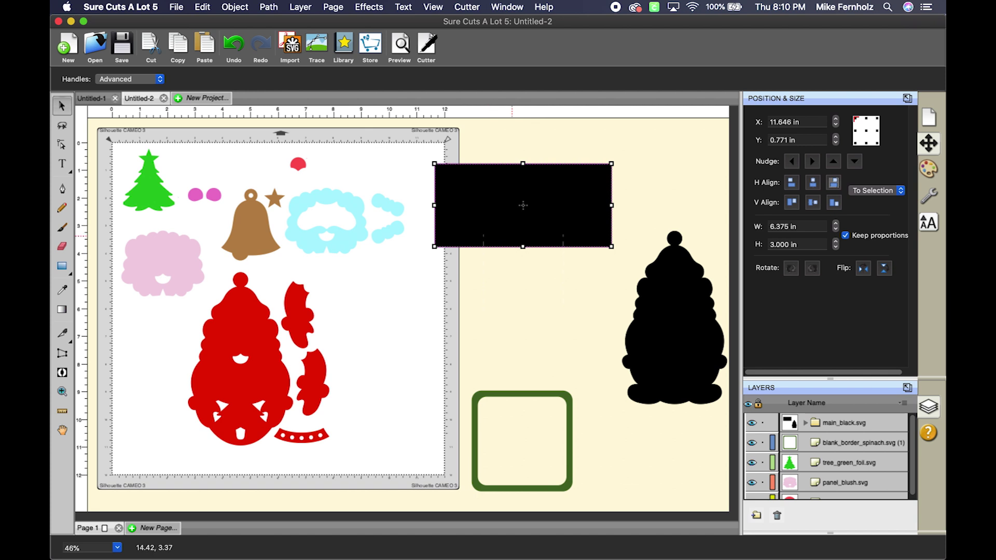
{"action": "left_click", "coordinate": [231, 49]}
{"action": "left_click", "coordinate": [231, 50]}
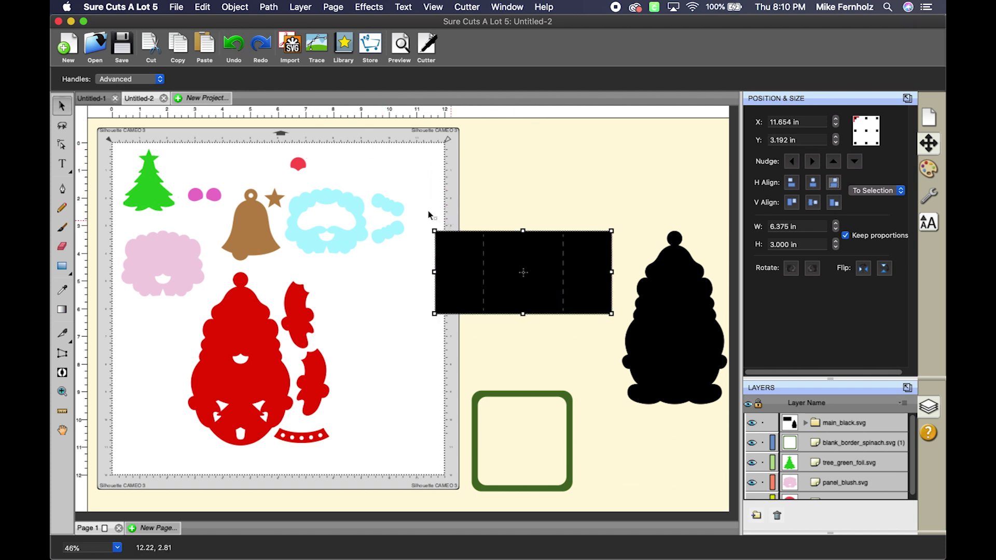
{"action": "left_click_drag", "start_coordinate": [423, 209], "coordinate": [620, 325]}
{"action": "key", "text": "Delete"}
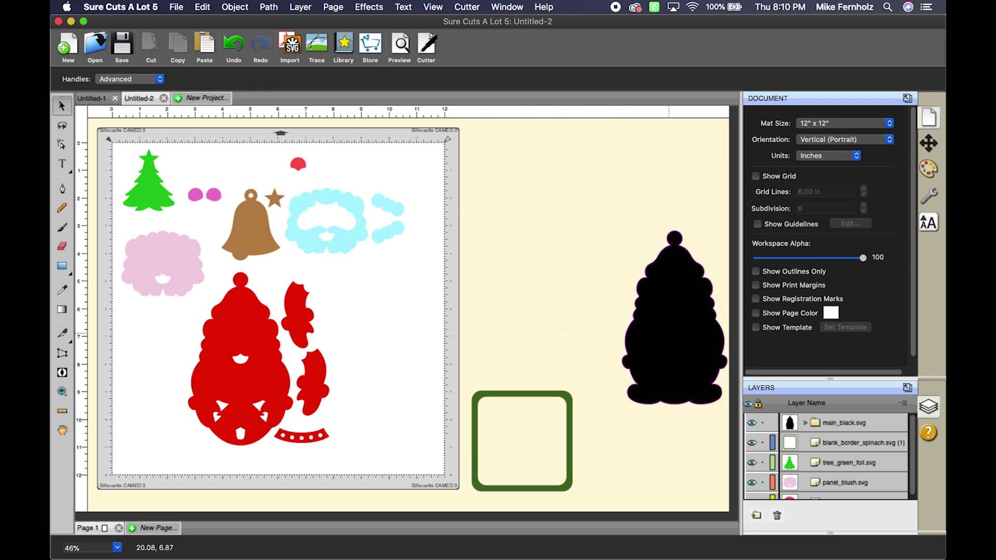
{"action": "left_click_drag", "start_coordinate": [664, 348], "coordinate": [404, 368]}
Step: Raise the green border beside the mat and select every piece on the mat
{"action": "left_click", "coordinate": [535, 396]}
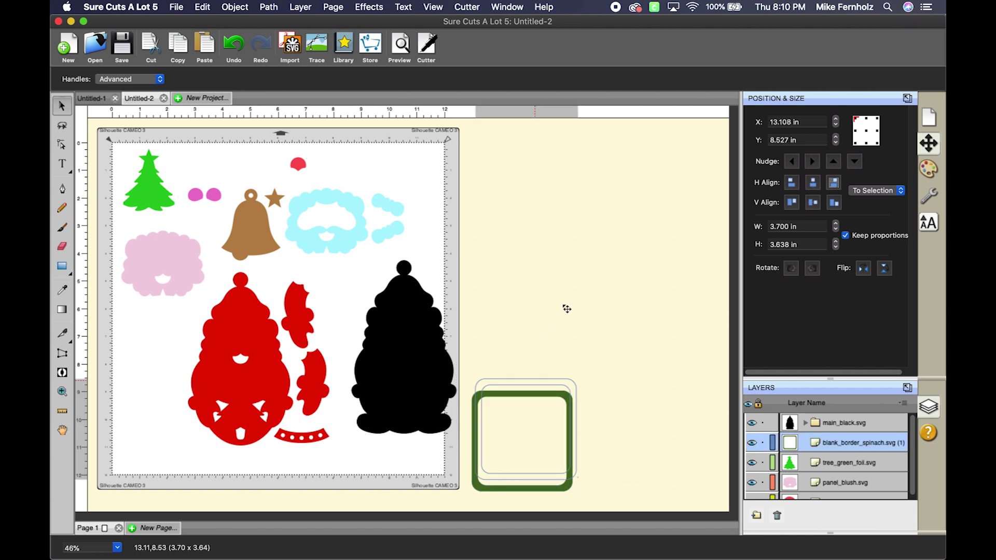
{"action": "left_click_drag", "start_coordinate": [566, 309], "coordinate": [567, 282]}
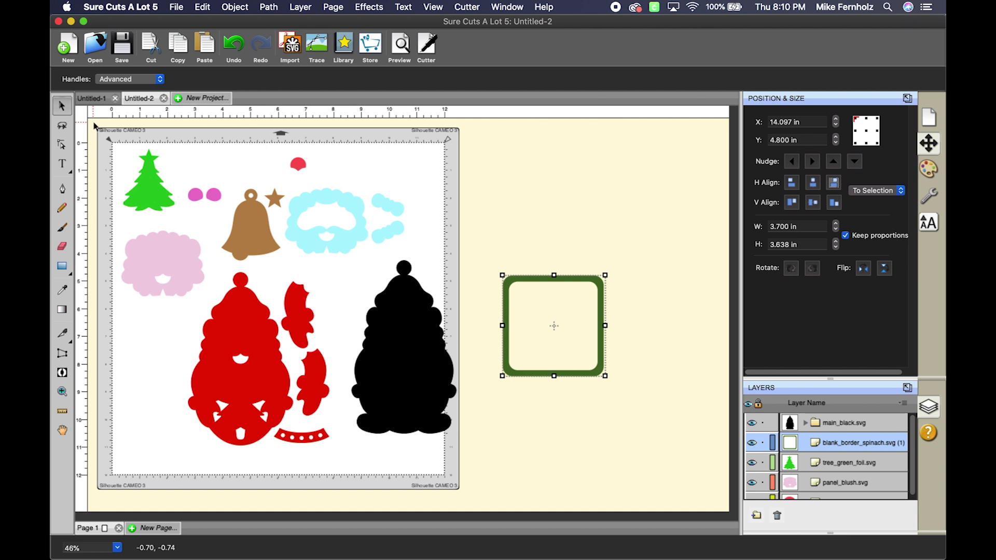
{"action": "left_click_drag", "start_coordinate": [94, 125], "coordinate": [465, 484]}
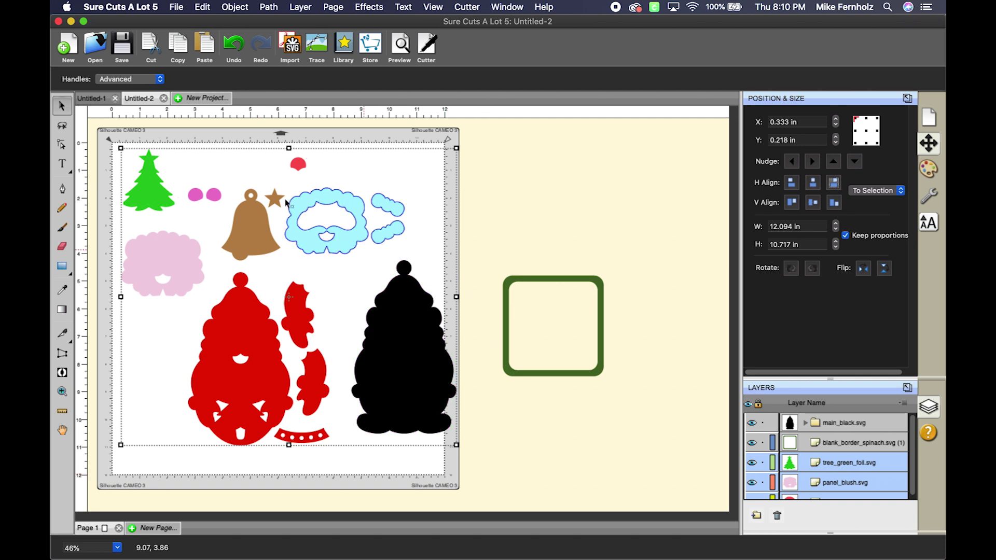
Step: Group the Santa pieces, scale the group to about 5.8 × 5.2 in, and place it over the green border
{"action": "right_click", "coordinate": [312, 208]}
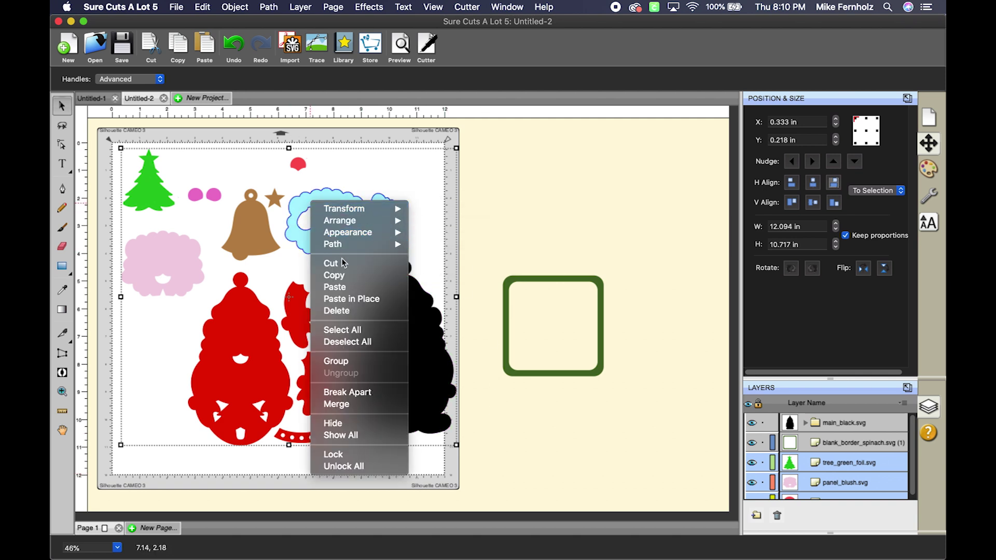
{"action": "left_click", "coordinate": [345, 360]}
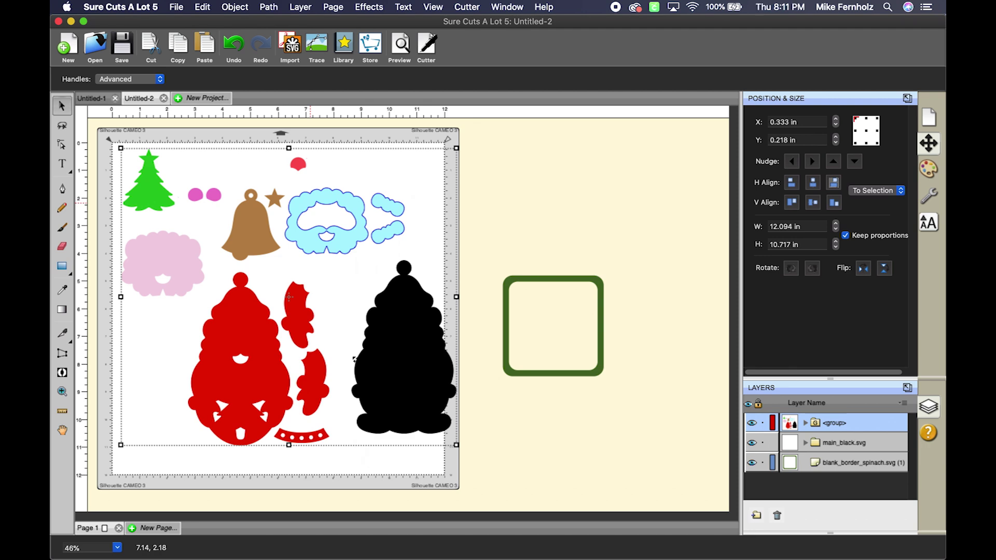
{"action": "left_click_drag", "start_coordinate": [415, 358], "coordinate": [438, 342]}
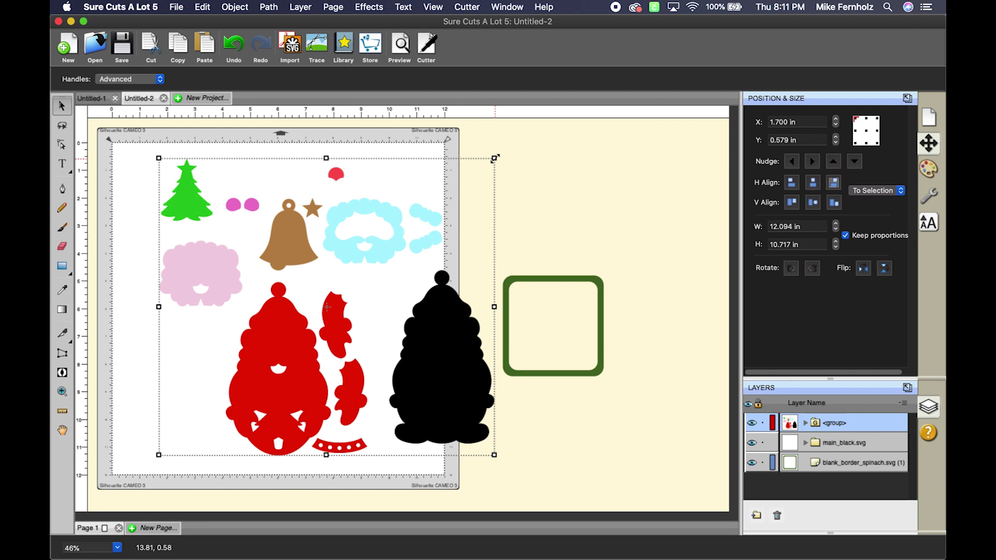
{"action": "left_click_drag", "start_coordinate": [493, 158], "coordinate": [322, 301]}
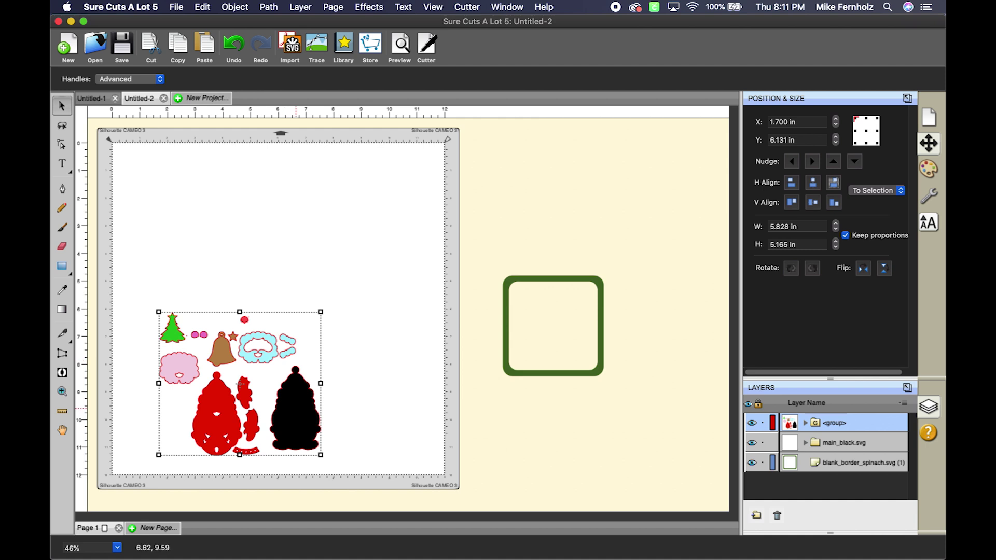
{"action": "left_click_drag", "start_coordinate": [324, 408], "coordinate": [558, 330]}
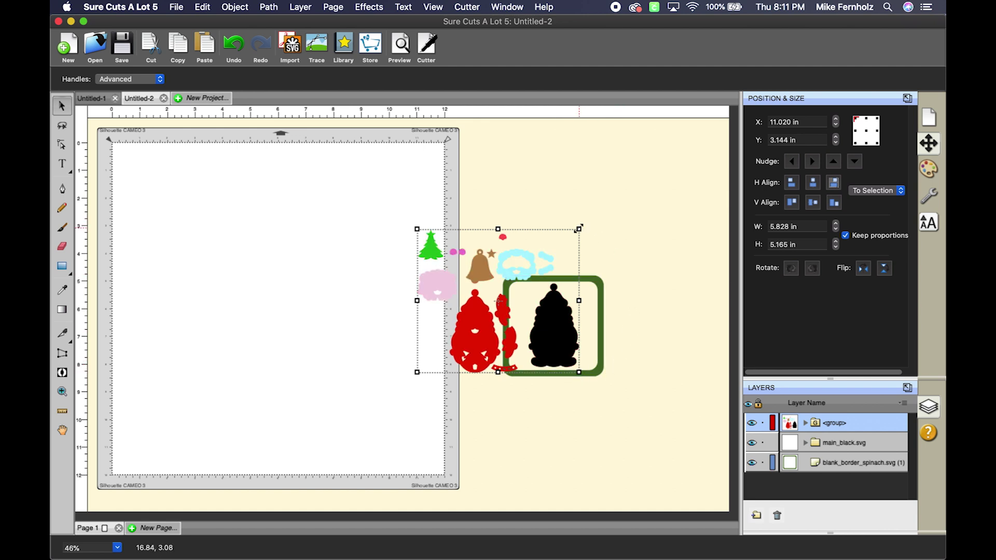
Step: Enlarge the Santa group to about 6.35 by 5.62 in and move it onto the mat
{"action": "left_click_drag", "start_coordinate": [578, 228], "coordinate": [584, 224]}
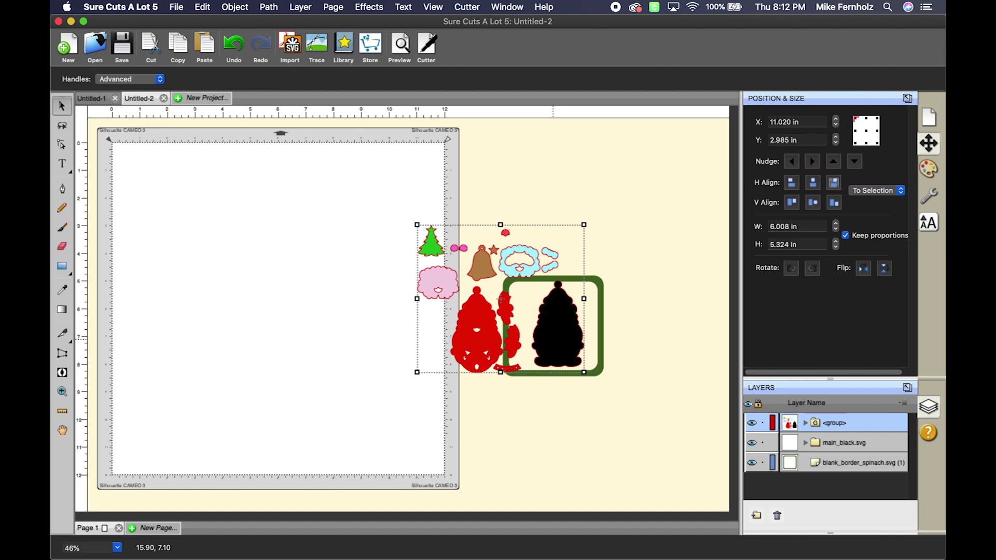
{"action": "left_click_drag", "start_coordinate": [501, 299], "coordinate": [499, 302]}
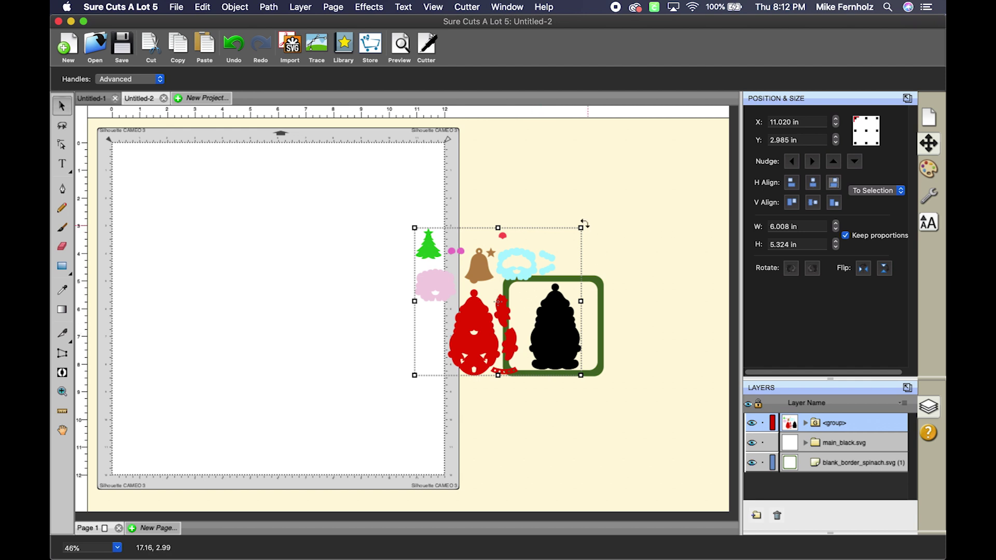
{"action": "left_click_drag", "start_coordinate": [581, 228], "coordinate": [588, 221]}
{"action": "left_click_drag", "start_coordinate": [558, 348], "coordinate": [555, 348]}
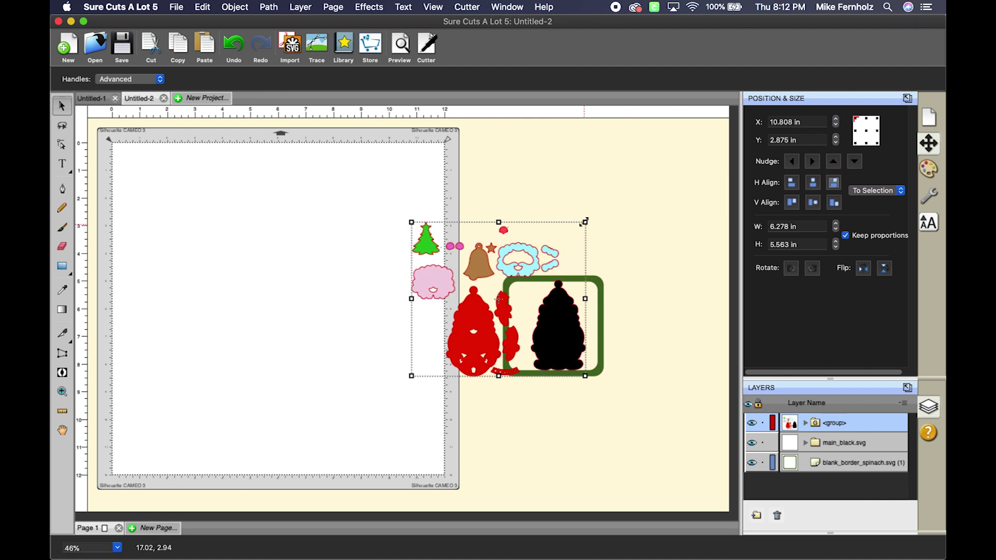
{"action": "left_click_drag", "start_coordinate": [584, 222], "coordinate": [587, 231]}
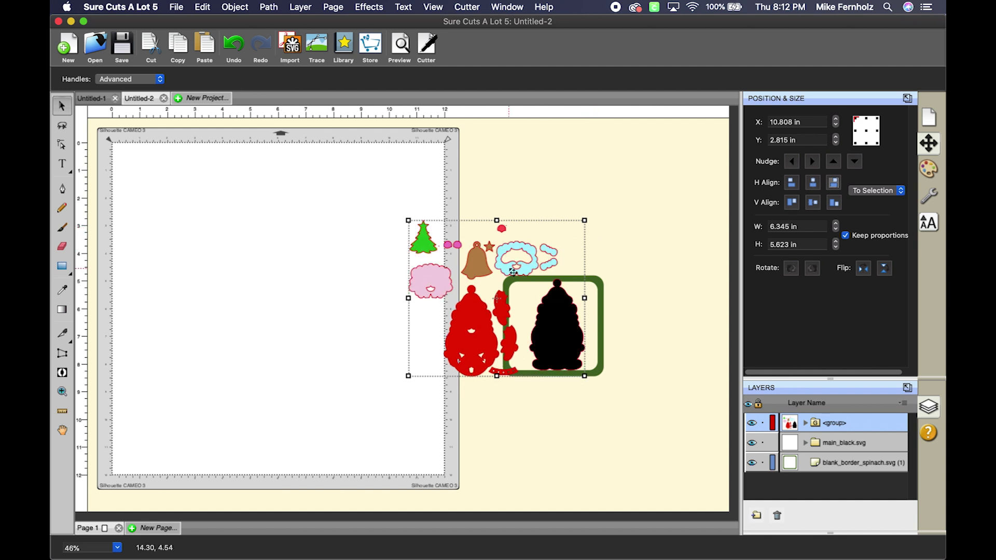
{"action": "left_click_drag", "start_coordinate": [513, 272], "coordinate": [245, 235]}
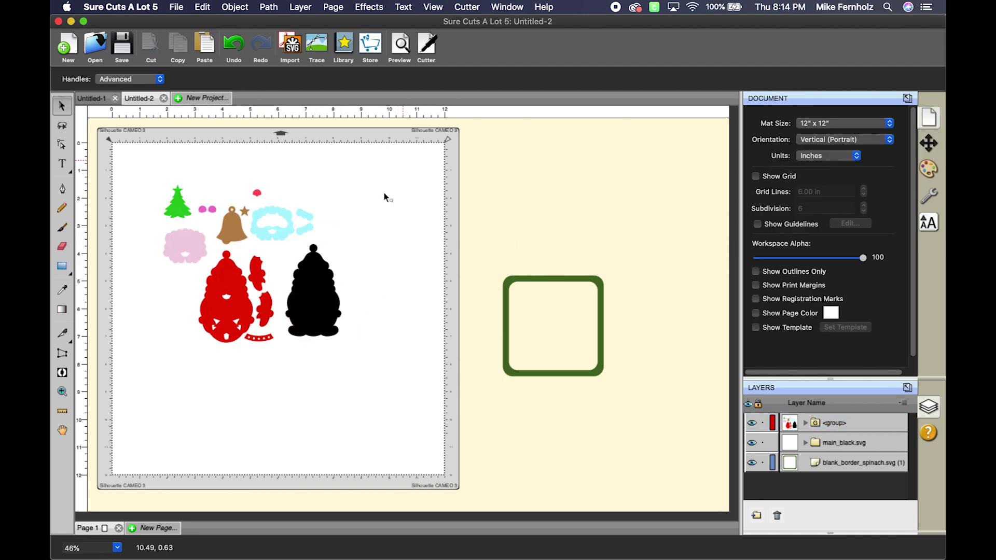
Step: Ungroup the grouped Santa pieces on the mat
{"action": "left_click", "coordinate": [320, 276]}
{"action": "left_click", "coordinate": [321, 254]}
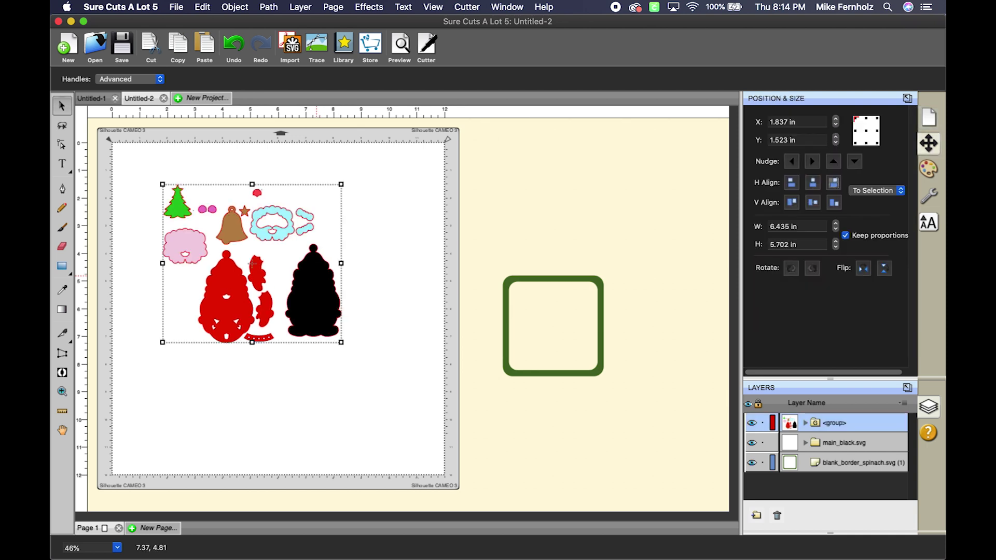
{"action": "right_click", "coordinate": [315, 281]}
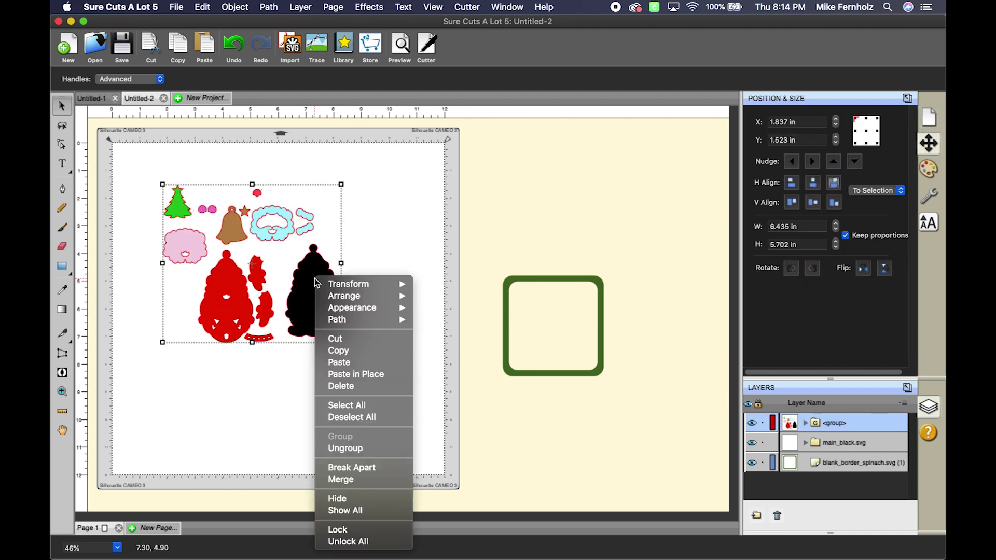
{"action": "left_click", "coordinate": [336, 450]}
Step: Center the black Santa silhouette inside the green frame, then select both together
{"action": "left_click_drag", "start_coordinate": [317, 306], "coordinate": [572, 353]}
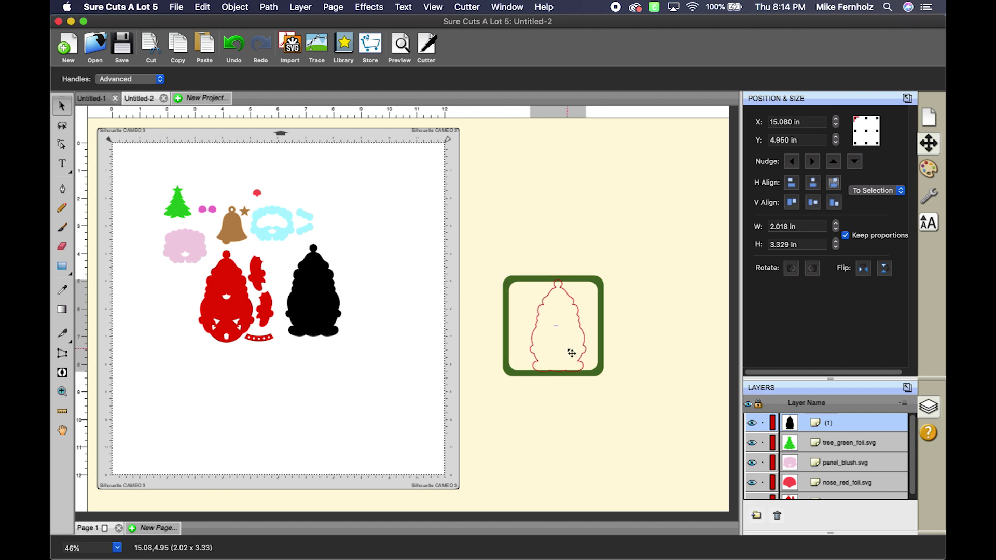
{"action": "left_click_drag", "start_coordinate": [570, 353], "coordinate": [568, 353]}
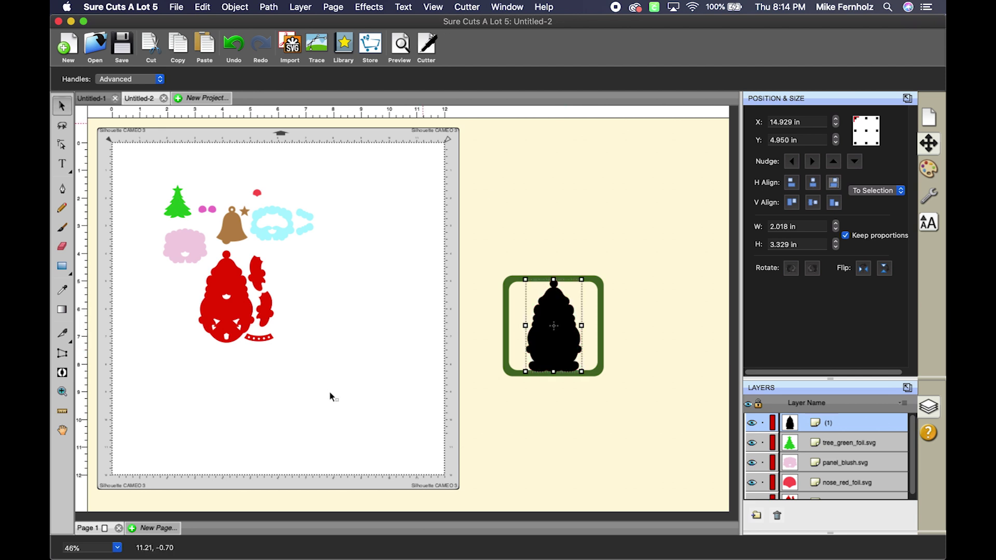
{"action": "left_click_drag", "start_coordinate": [496, 259], "coordinate": [413, 387]}
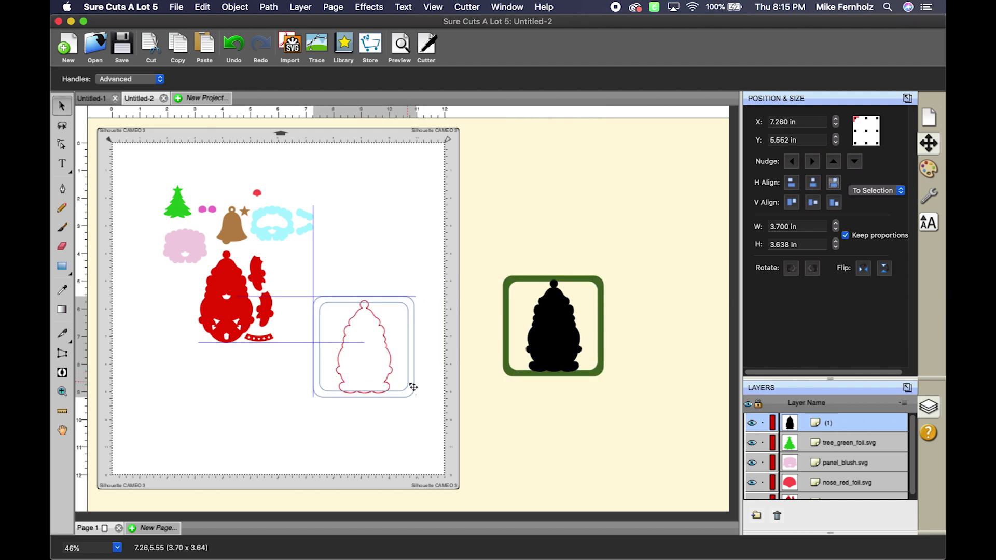
Step: Align the centers of the black silhouette and green frame, together 3.700 by 3.638 in
{"action": "left_click", "coordinate": [439, 10]}
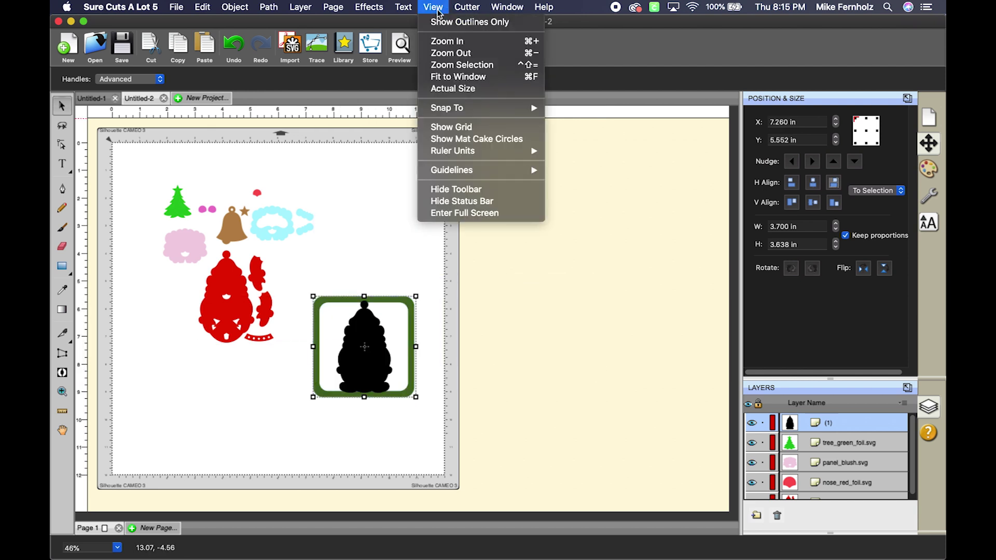
{"action": "left_click", "coordinate": [441, 41]}
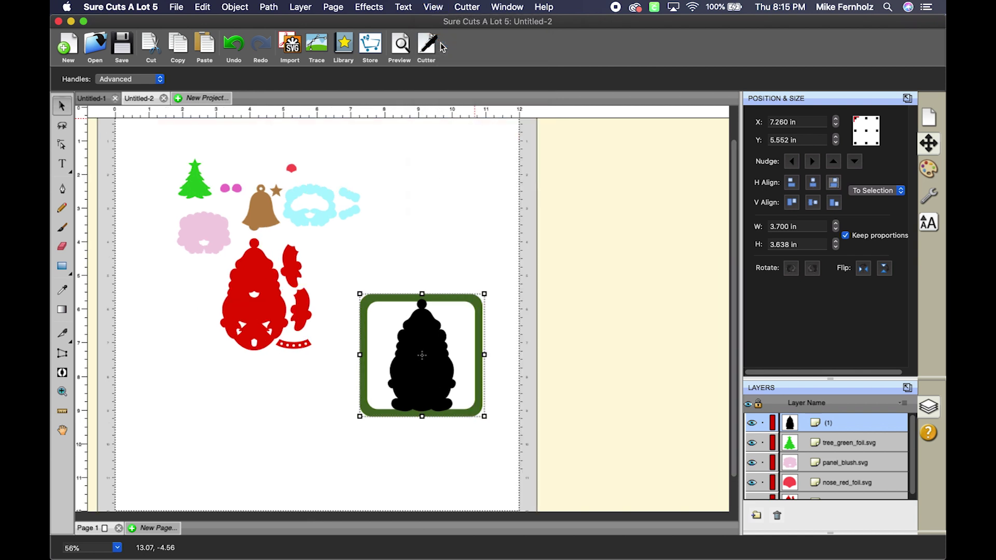
{"action": "left_click", "coordinate": [434, 10]}
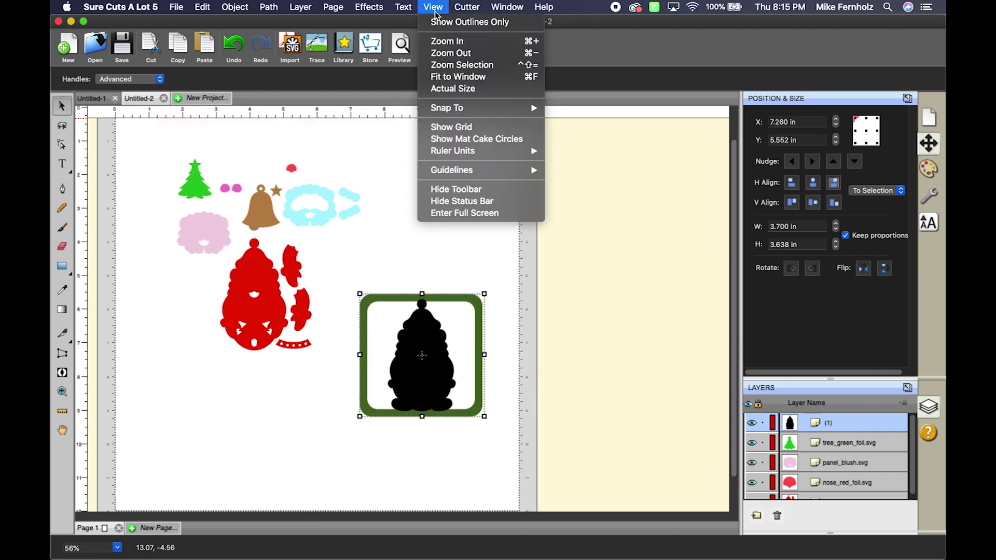
{"action": "left_click", "coordinate": [442, 42]}
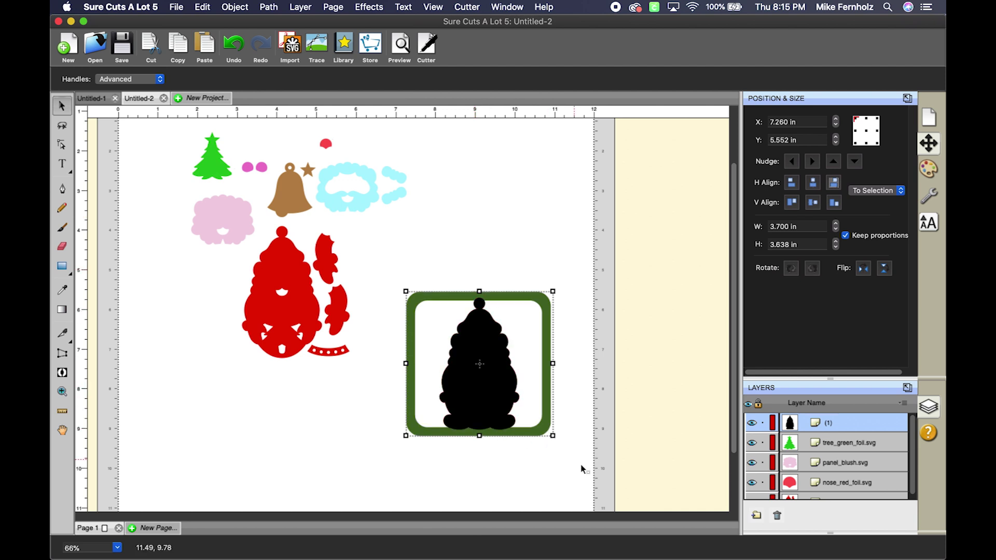
{"action": "left_click_drag", "start_coordinate": [574, 471], "coordinate": [396, 280]}
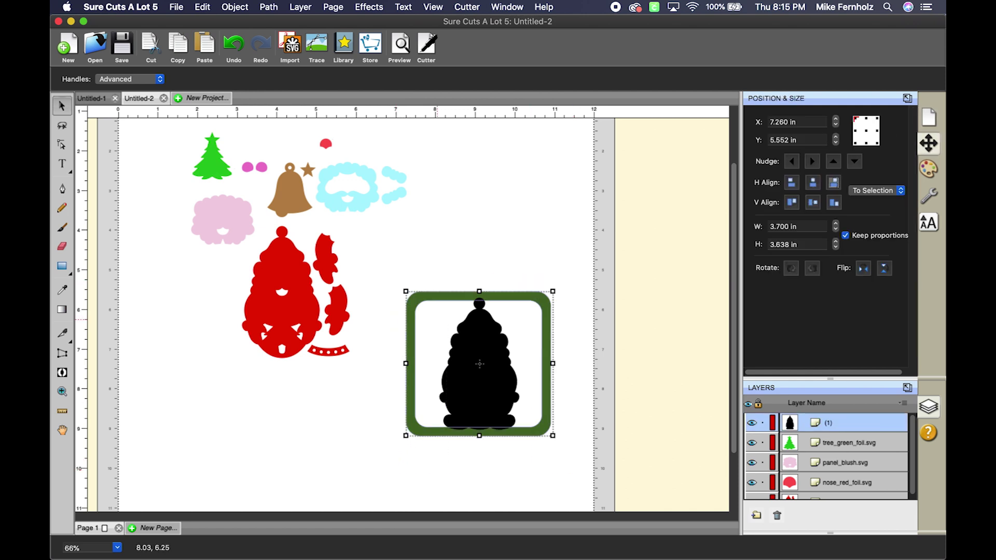
{"action": "left_click", "coordinate": [236, 7]}
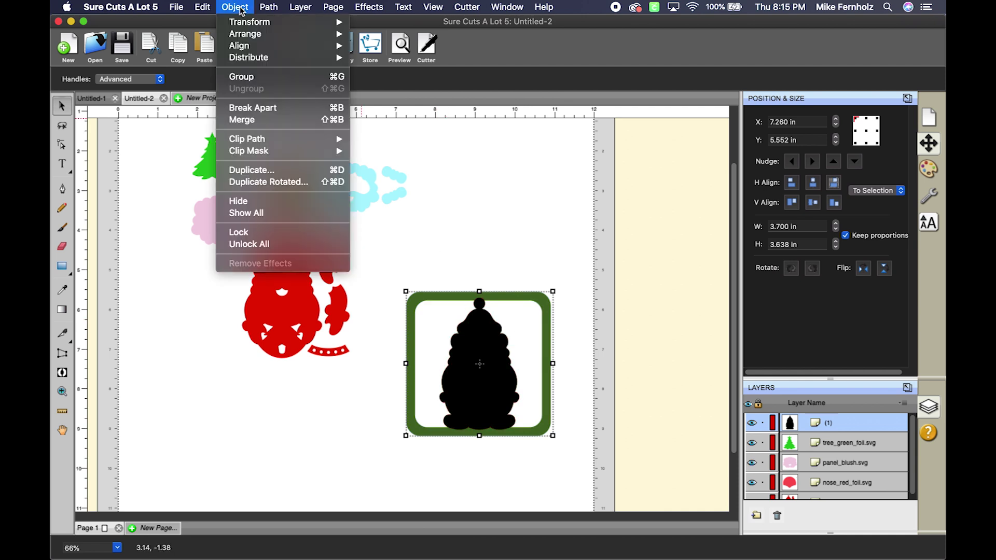
{"action": "mouse_move", "coordinate": [262, 46]}
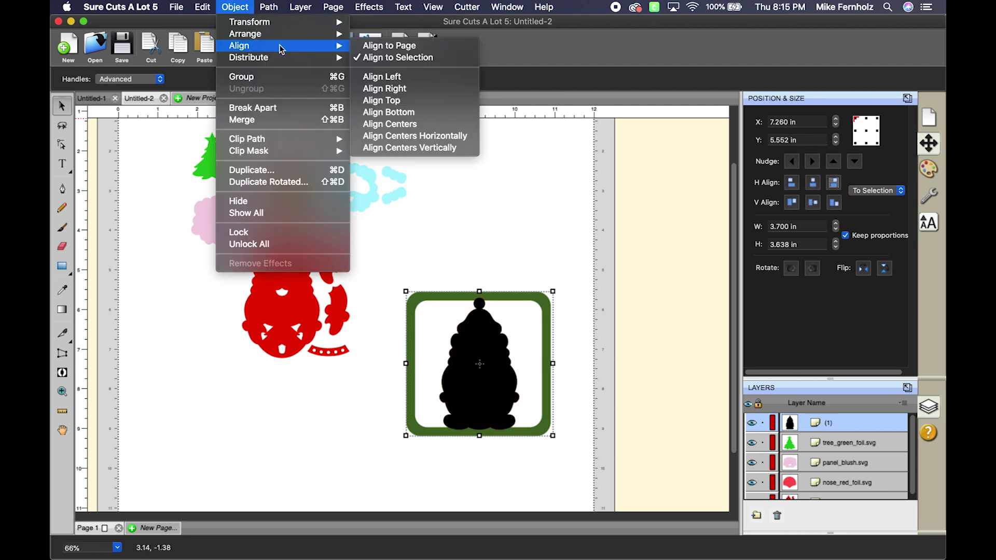
{"action": "left_click", "coordinate": [404, 124]}
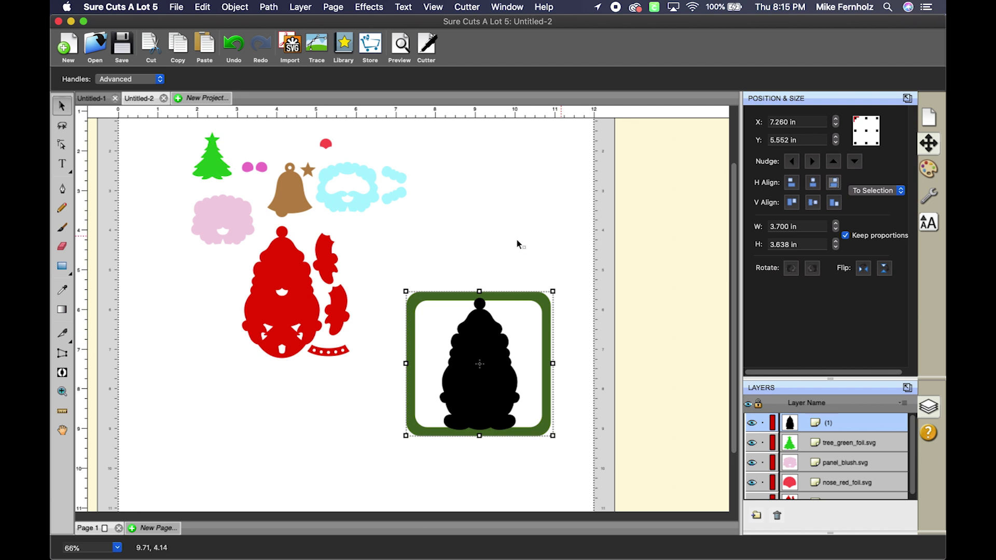
Step: Union the silhouette and frame into one green shape, move it up, and lay the beard over it
{"action": "left_click", "coordinate": [272, 10]}
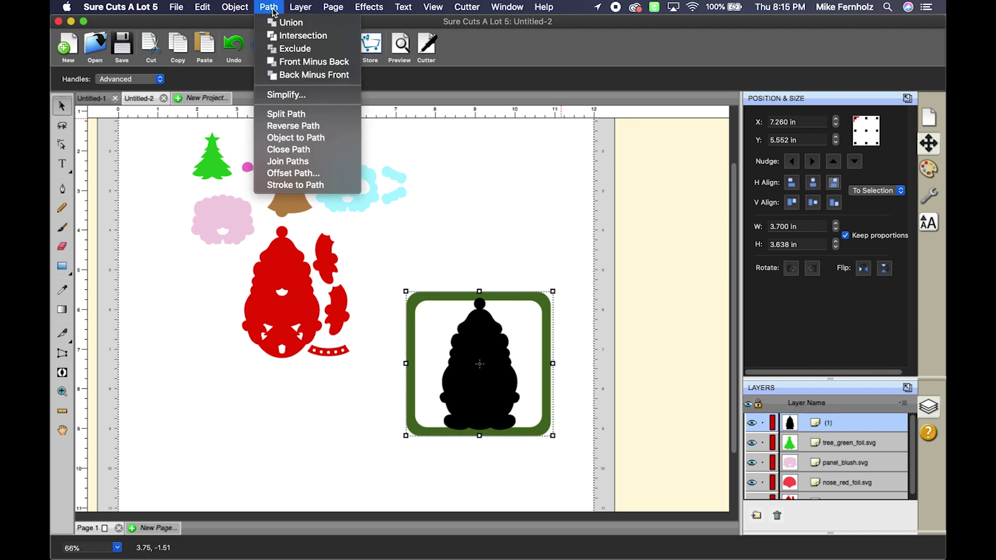
{"action": "left_click", "coordinate": [284, 22]}
{"action": "left_click", "coordinate": [500, 198]}
{"action": "left_click_drag", "start_coordinate": [502, 294], "coordinate": [506, 246]}
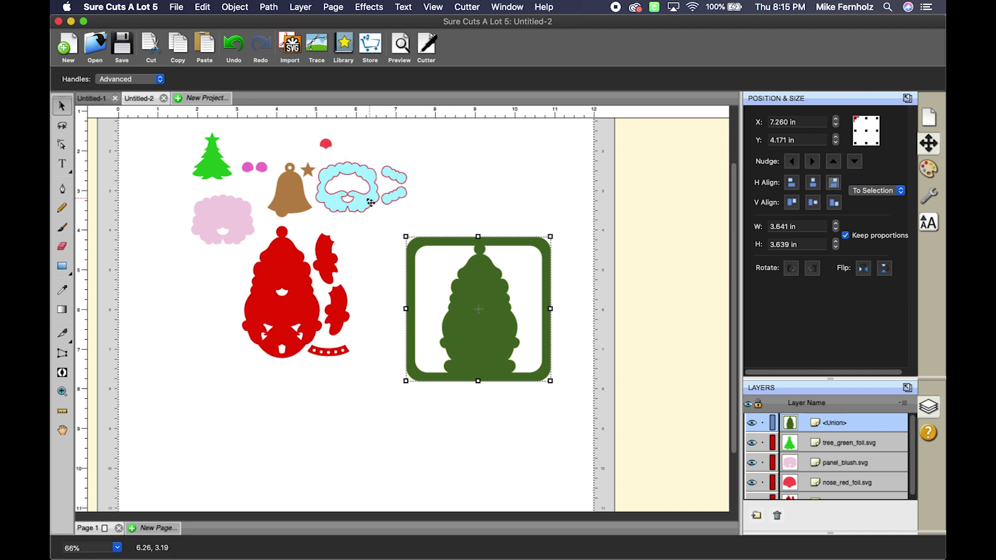
{"action": "left_click_drag", "start_coordinate": [369, 204], "coordinate": [501, 314]}
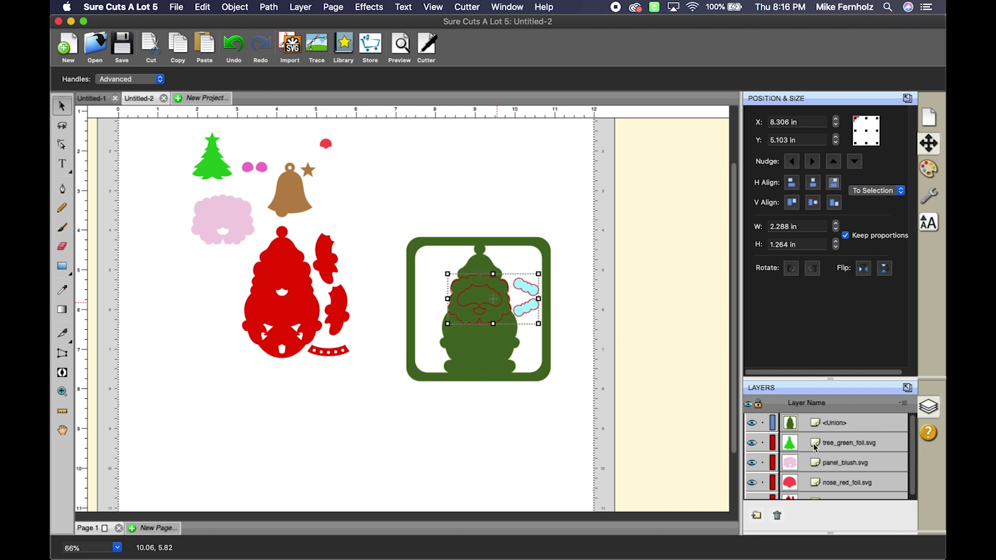
Step: Raise the beard layer above <Union>, place the pink blush on the frame, and raise it too
{"action": "scroll", "coordinate": [833, 462], "scroll_direction": "down", "scroll_amount": 5}
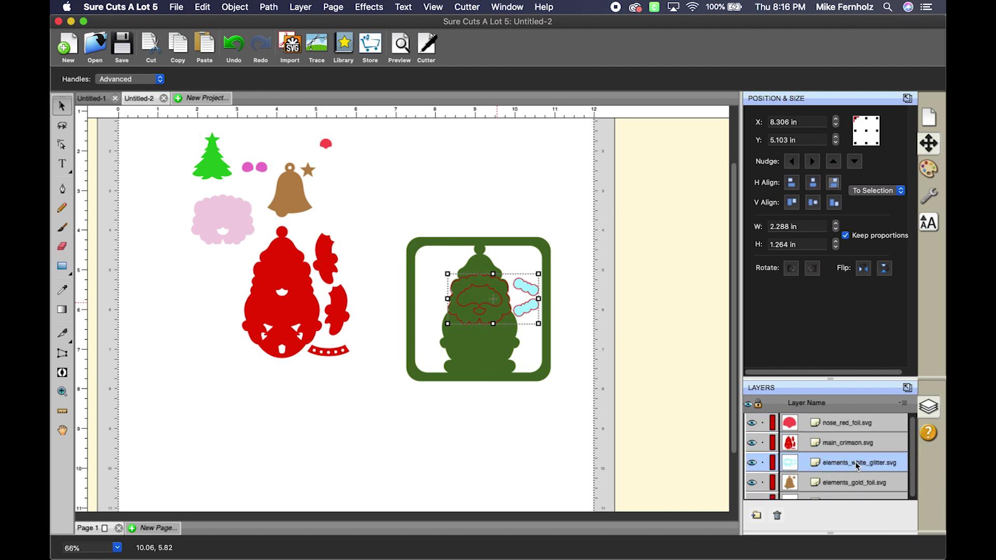
{"action": "left_click_drag", "start_coordinate": [854, 467], "coordinate": [845, 415]}
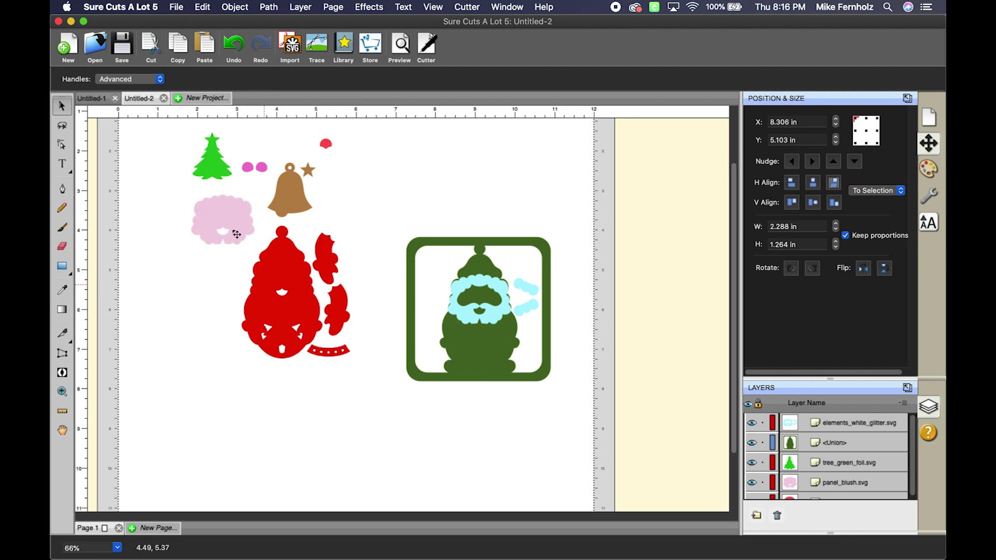
{"action": "left_click_drag", "start_coordinate": [236, 227], "coordinate": [489, 307]}
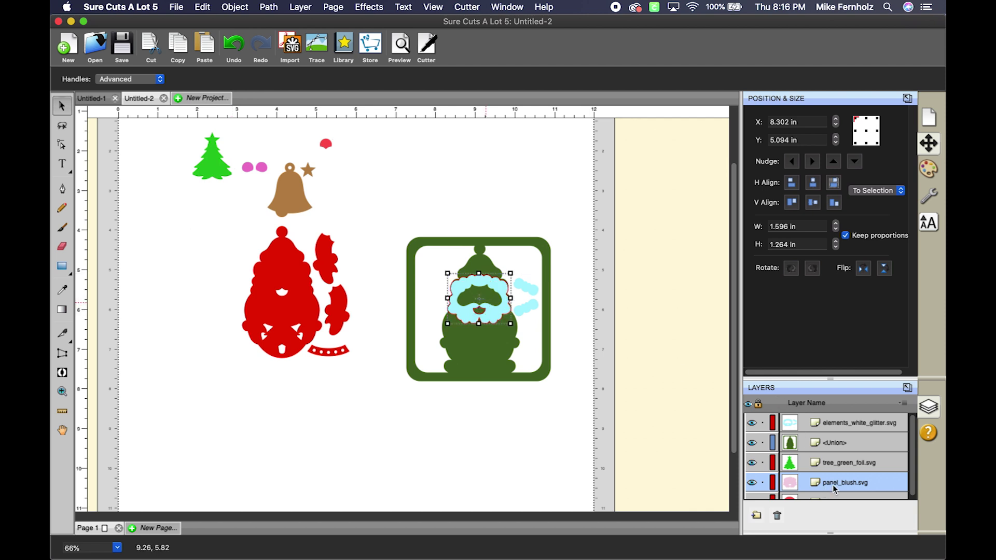
{"action": "left_click_drag", "start_coordinate": [833, 485], "coordinate": [827, 436]}
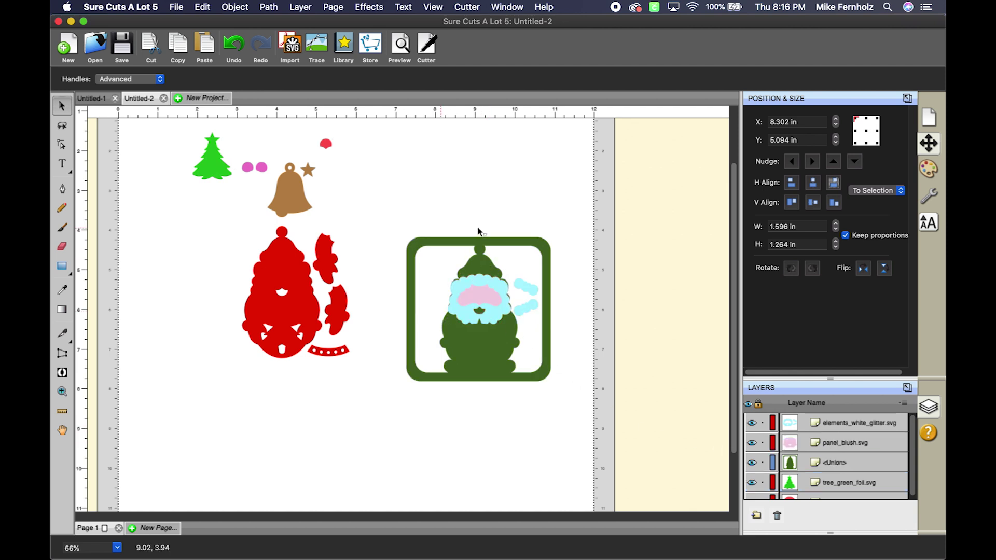
{"action": "left_click", "coordinate": [433, 7]}
Step: Move the green Santa frame off the mat and cluster the beard, tree and bell top-left
{"action": "left_click", "coordinate": [440, 53]}
{"action": "left_click", "coordinate": [433, 7]}
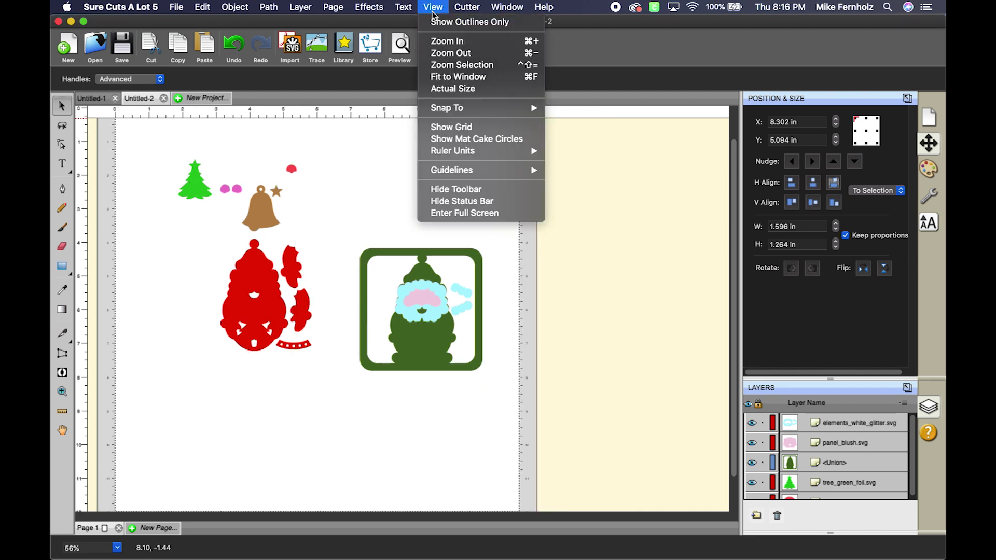
{"action": "left_click", "coordinate": [440, 53]}
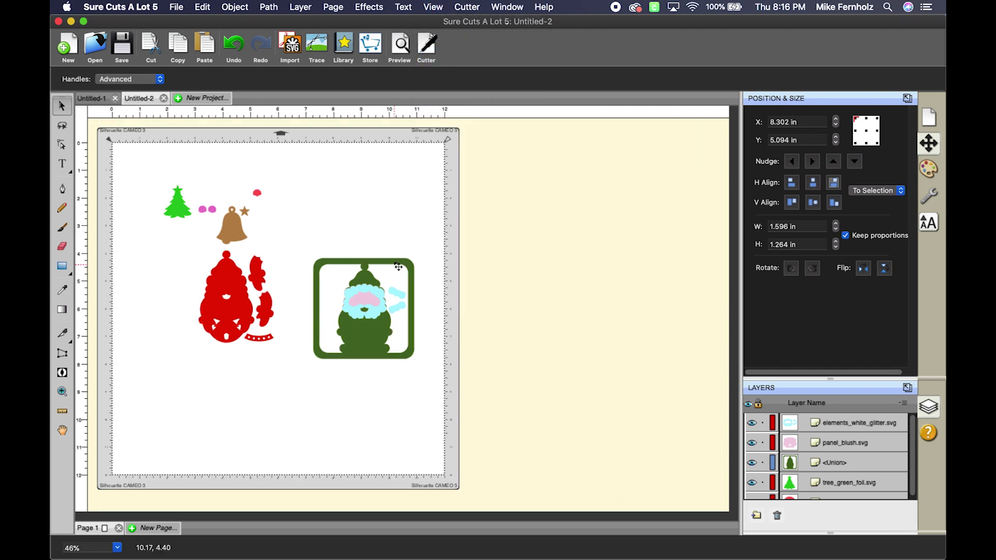
{"action": "left_click_drag", "start_coordinate": [398, 266], "coordinate": [569, 220]}
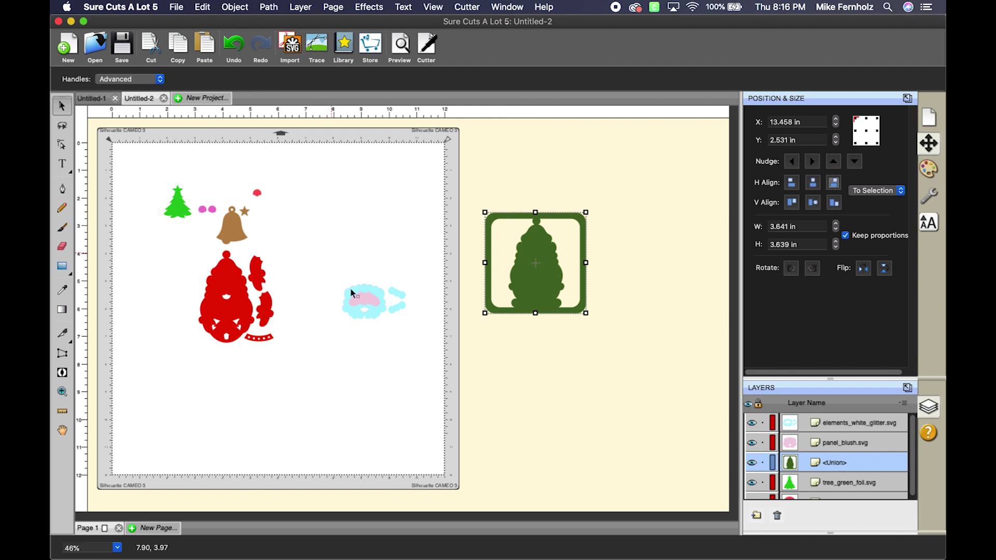
{"action": "left_click_drag", "start_coordinate": [357, 294], "coordinate": [325, 216]}
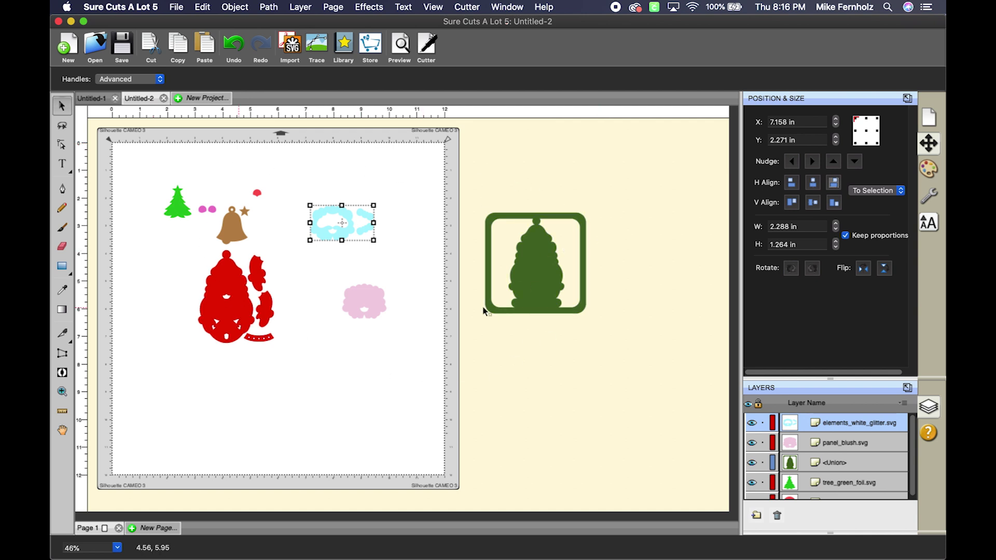
{"action": "left_click", "coordinate": [163, 189]}
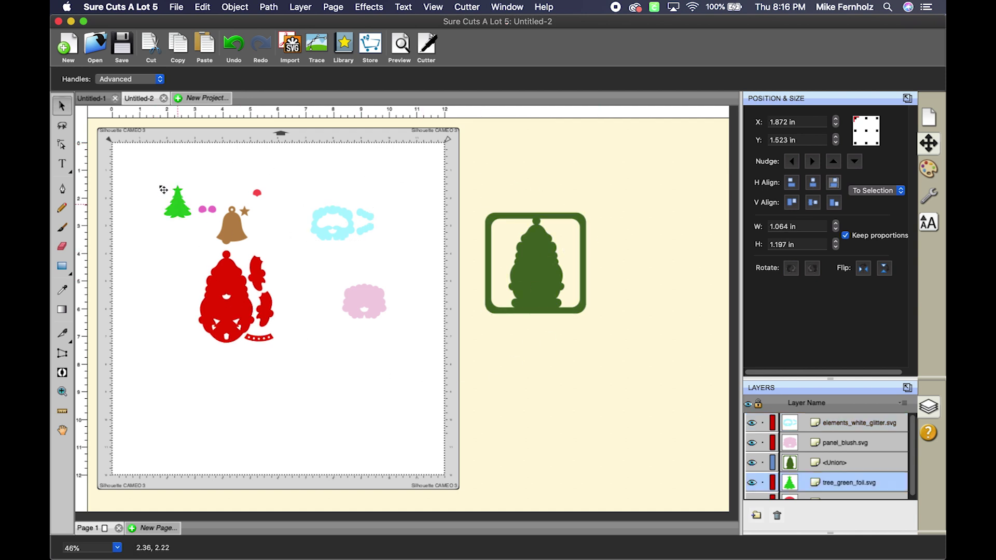
{"action": "left_click_drag", "start_coordinate": [163, 190], "coordinate": [137, 172]}
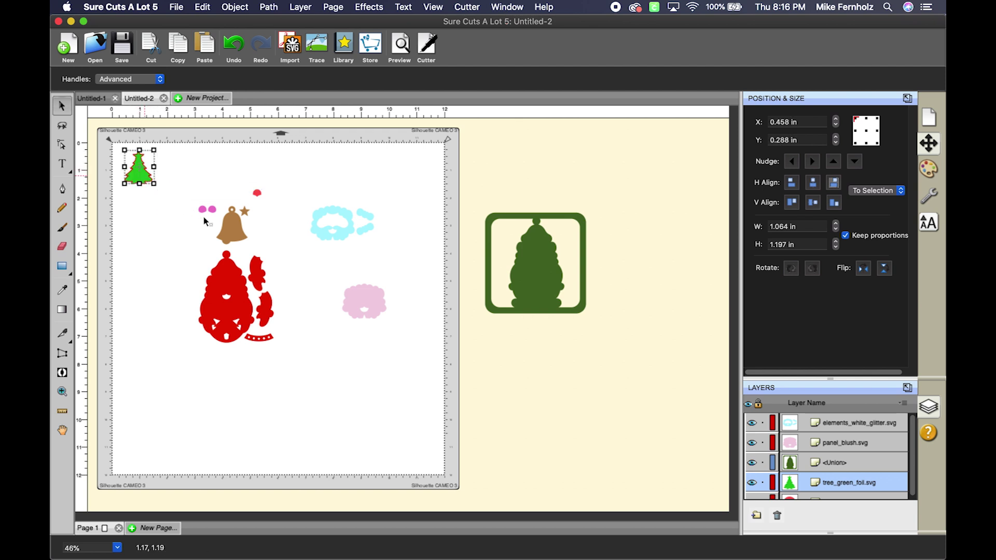
{"action": "left_click_drag", "start_coordinate": [239, 233], "coordinate": [148, 217]}
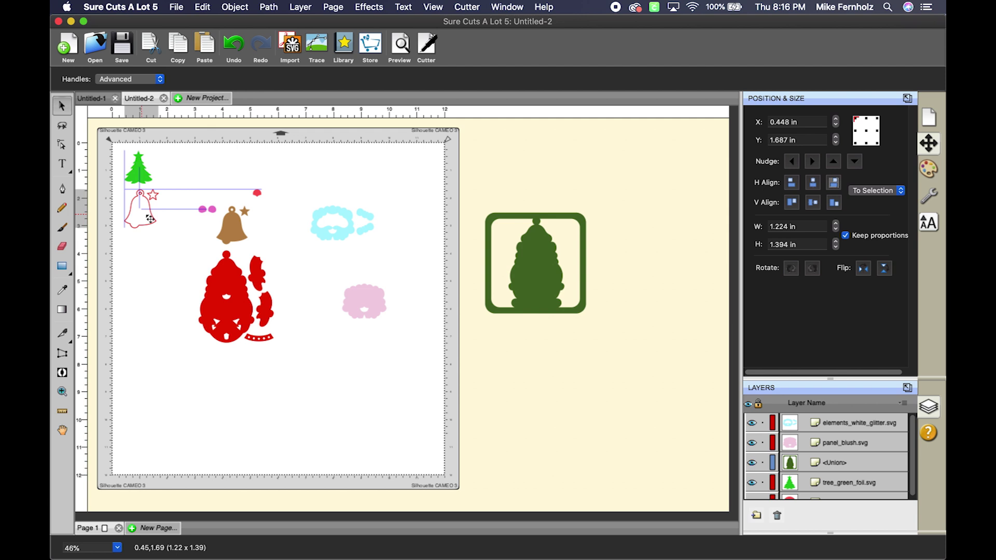
{"action": "left_click_drag", "start_coordinate": [150, 219], "coordinate": [148, 218]}
Step: Pack the pink dots, cyan piece, red Santa body and blush into the cluster, then select all
{"action": "left_click", "coordinate": [212, 210]}
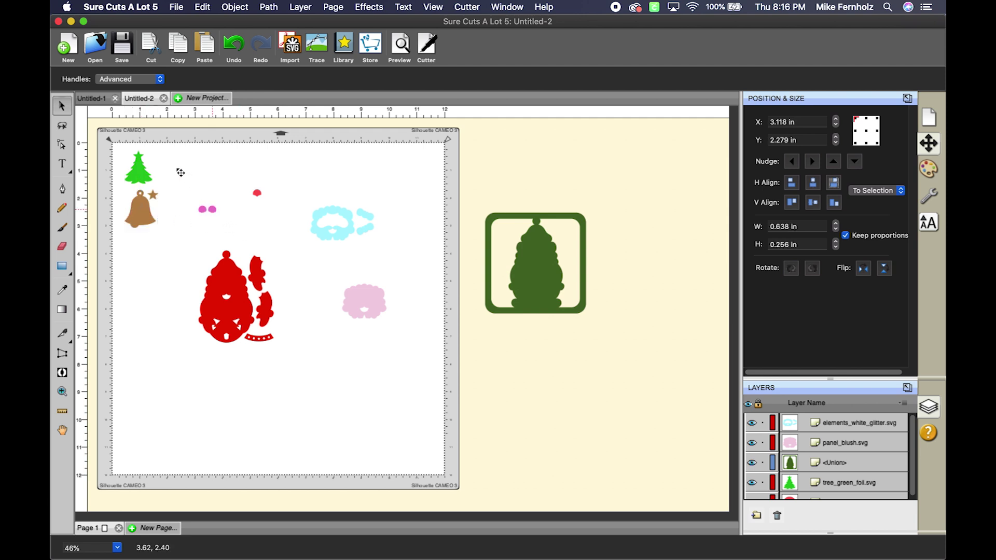
{"action": "mouse_move", "coordinate": [181, 172]}
{"action": "left_mouse_down"}
{"action": "mouse_move", "coordinate": [208, 181]}
{"action": "mouse_move", "coordinate": [170, 187]}
{"action": "left_mouse_up"}
{"action": "left_click", "coordinate": [256, 194]}
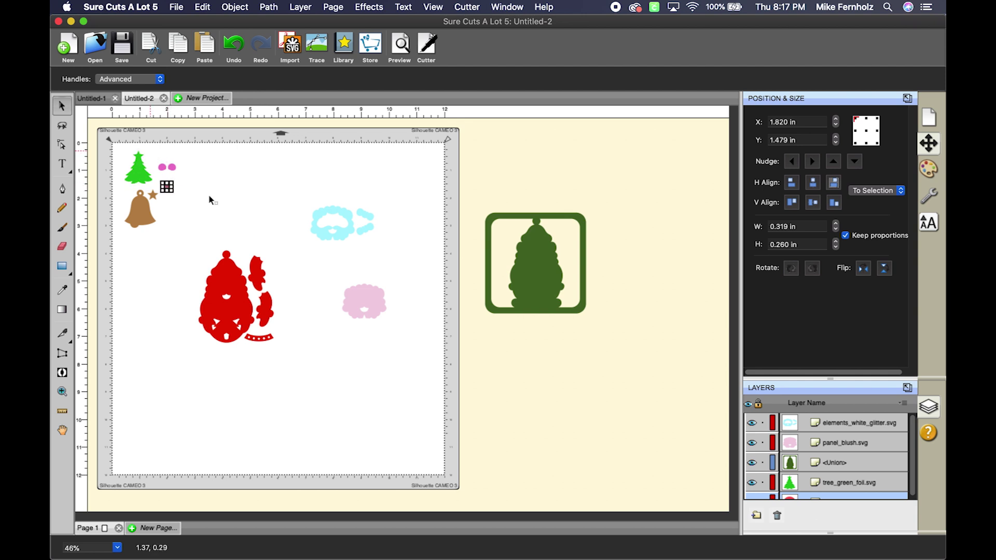
{"action": "left_click_drag", "start_coordinate": [341, 239], "coordinate": [211, 184]}
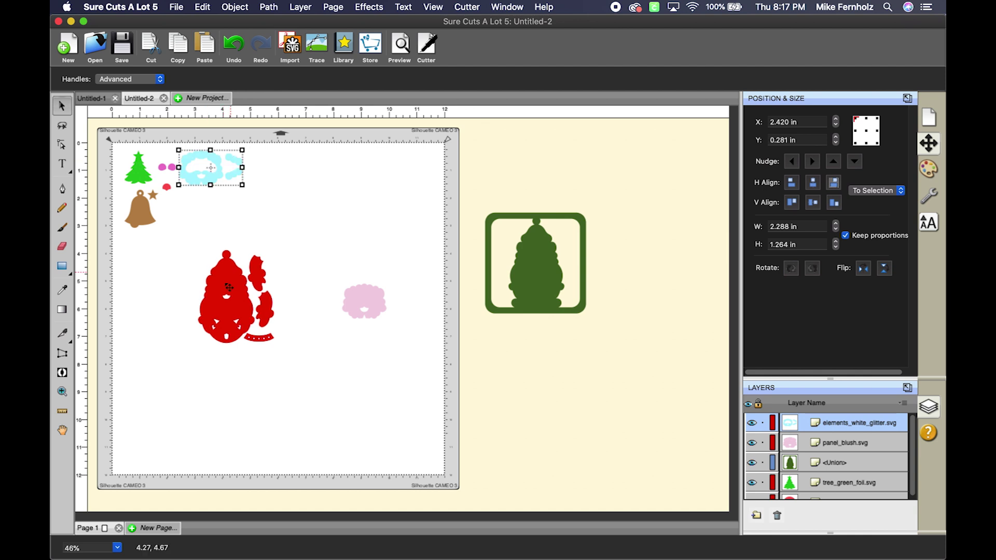
{"action": "left_click_drag", "start_coordinate": [226, 270], "coordinate": [186, 225]}
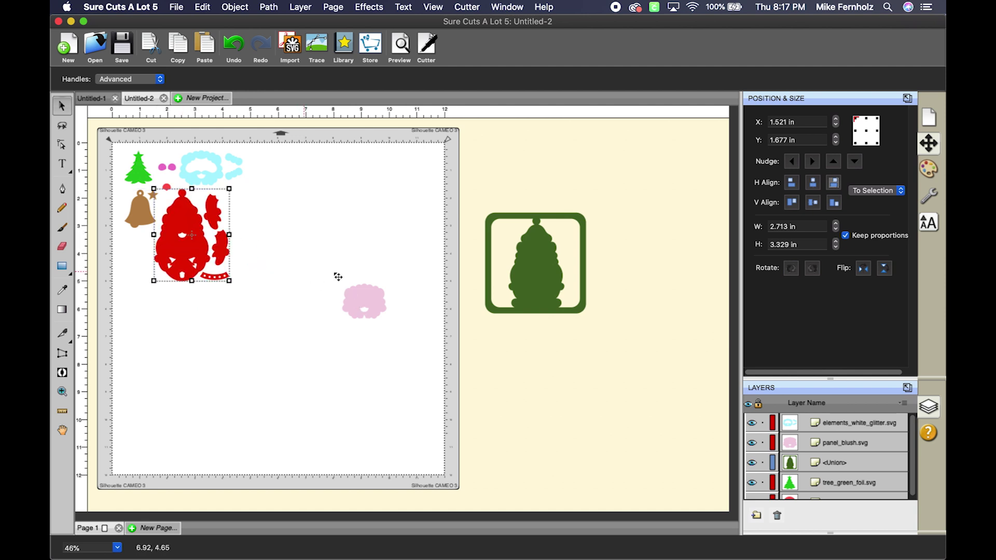
{"action": "left_click_drag", "start_coordinate": [356, 304], "coordinate": [247, 207]}
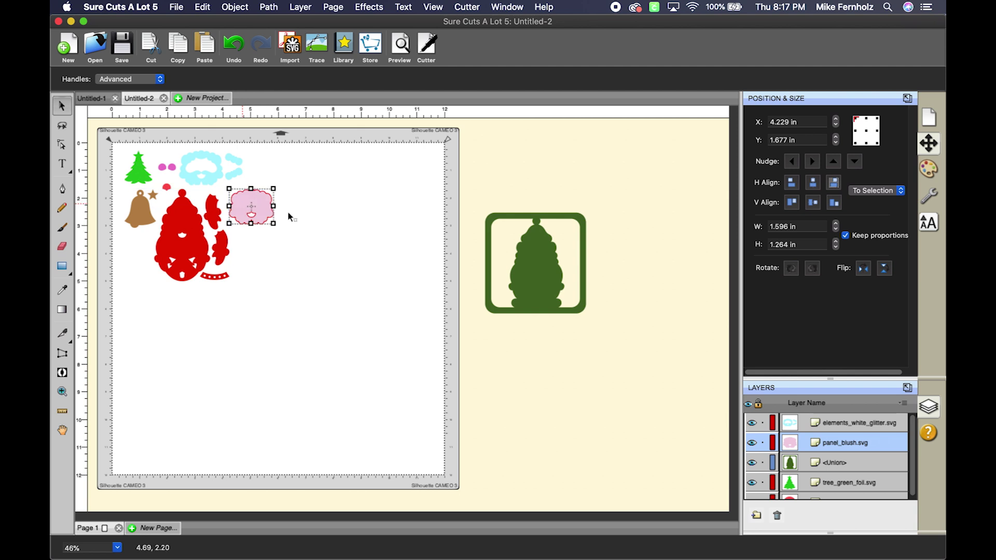
{"action": "left_click", "coordinate": [314, 244]}
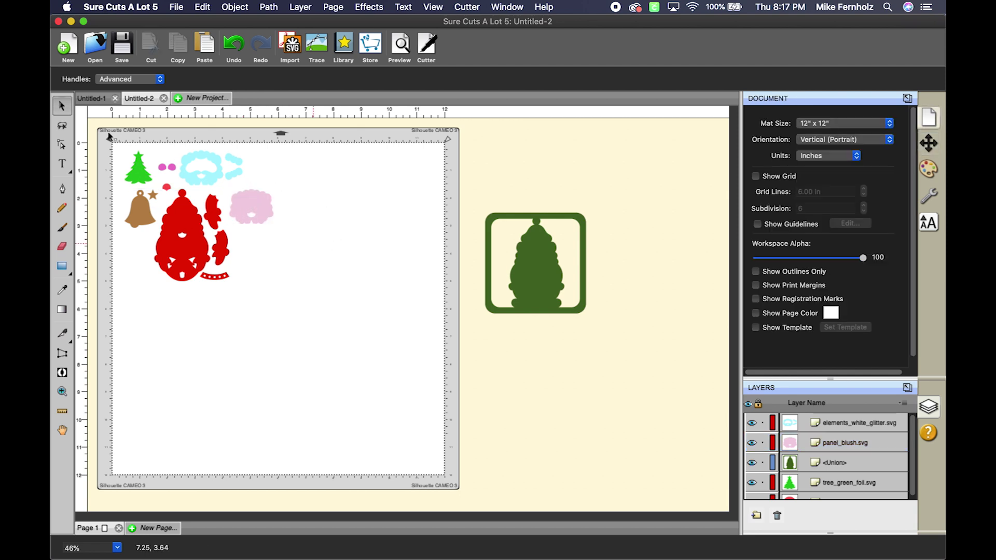
{"action": "left_click_drag", "start_coordinate": [98, 129], "coordinate": [291, 309]}
Step: Group the Santa pieces, copy the set and paste three extra copies
{"action": "right_click", "coordinate": [197, 230]}
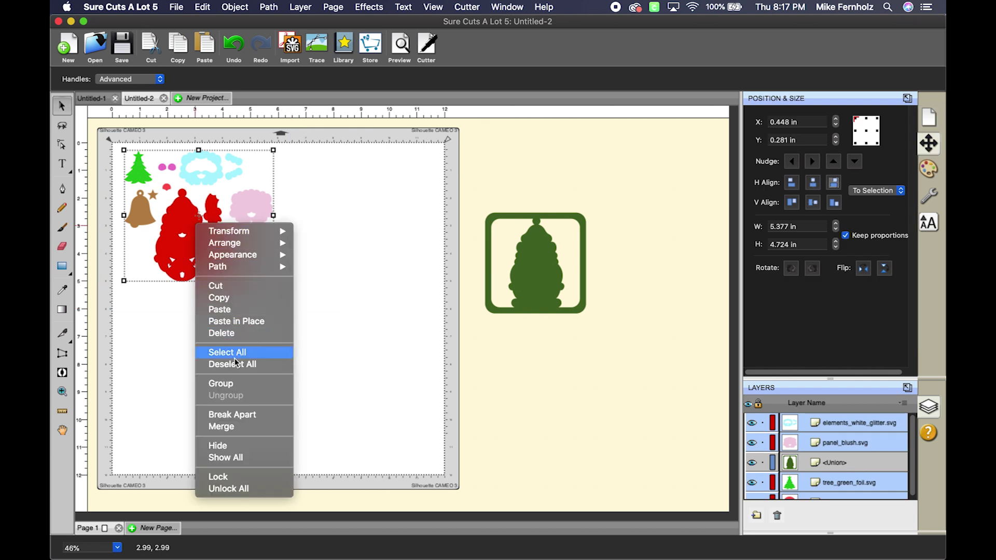
{"action": "left_click", "coordinate": [236, 382]}
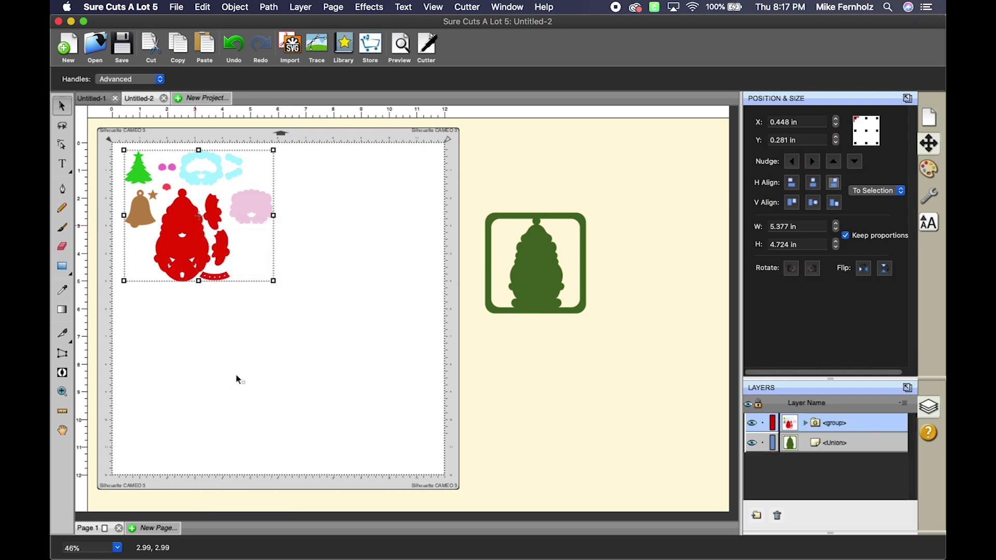
{"action": "left_click", "coordinate": [202, 7]}
{"action": "left_click", "coordinate": [205, 67]}
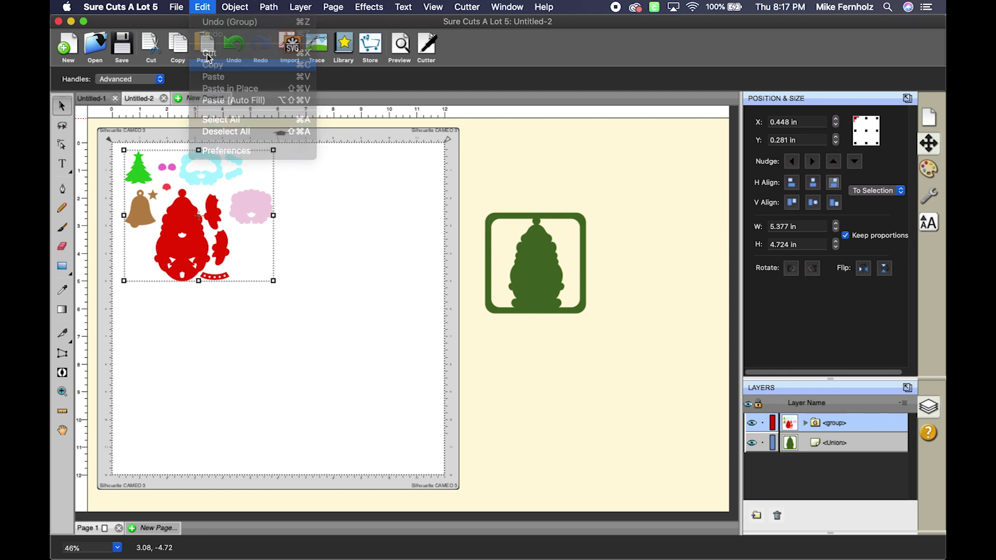
{"action": "left_click", "coordinate": [207, 7]}
{"action": "left_click", "coordinate": [213, 76]}
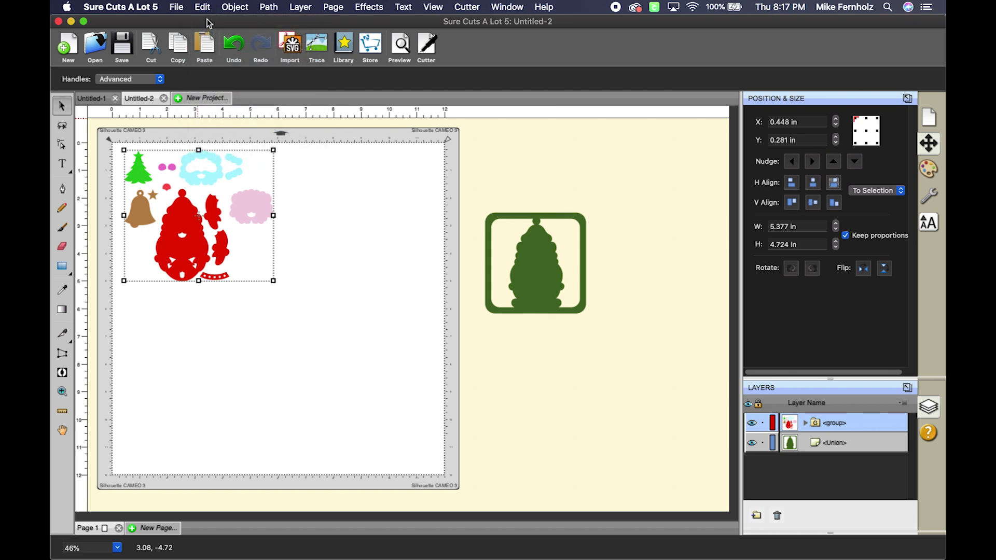
{"action": "left_click", "coordinate": [206, 8]}
{"action": "left_click", "coordinate": [213, 76]}
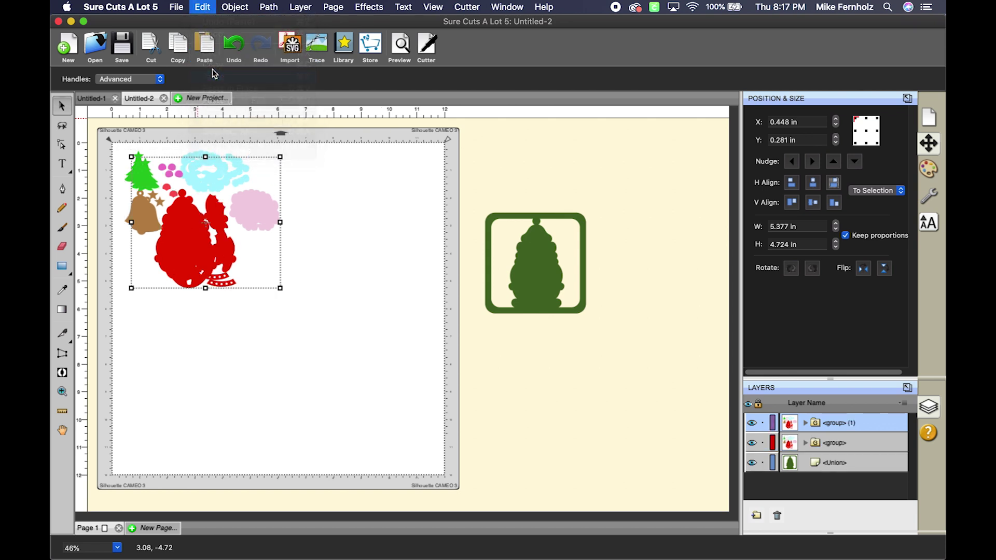
{"action": "left_click", "coordinate": [203, 8]}
{"action": "left_click", "coordinate": [213, 76]}
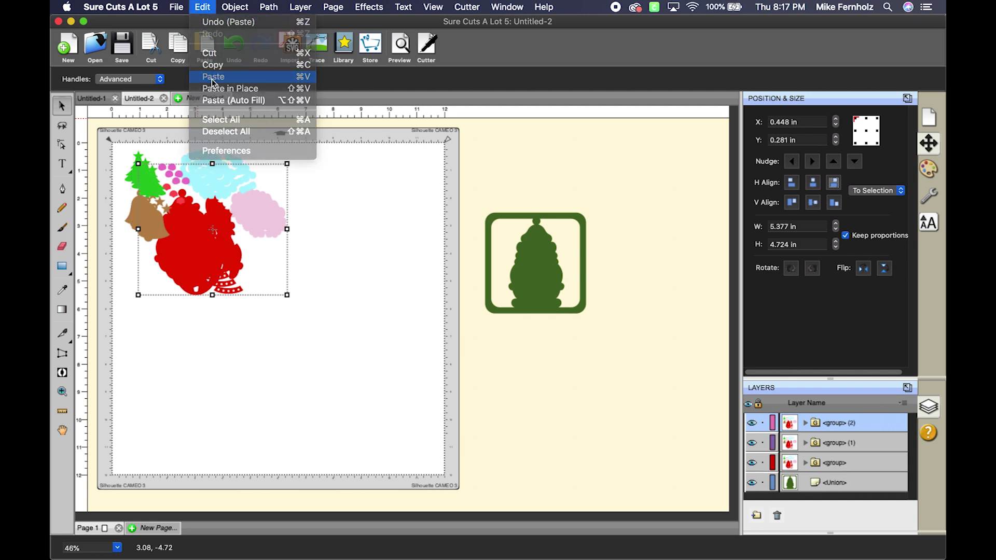
Step: Arrange the four Santa sets in a two-by-two grid, one per mat quarter
{"action": "left_click_drag", "start_coordinate": [224, 258], "coordinate": [203, 408]}
{"action": "left_click_drag", "start_coordinate": [223, 302], "coordinate": [223, 302]}
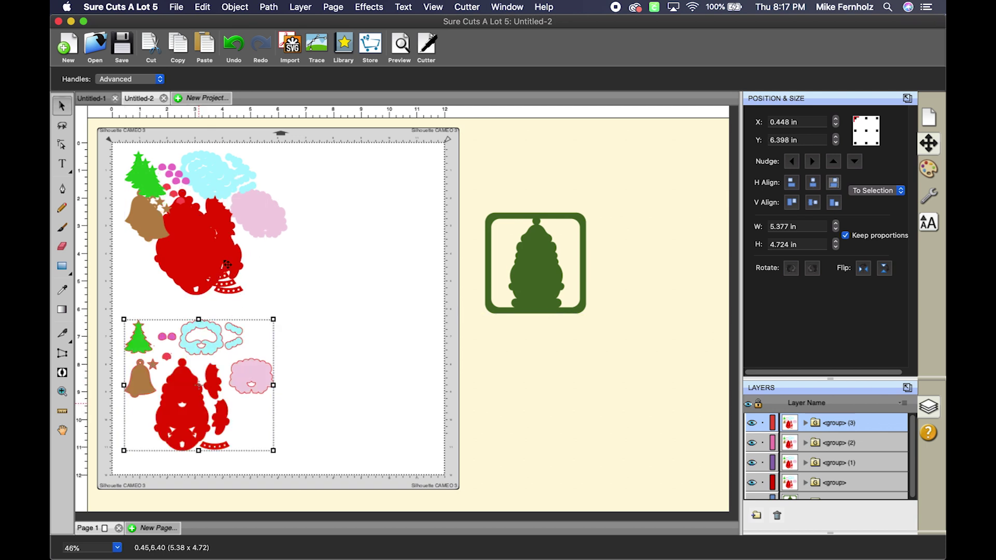
{"action": "left_click", "coordinate": [342, 379]}
{"action": "left_click_drag", "start_coordinate": [342, 389], "coordinate": [392, 438]}
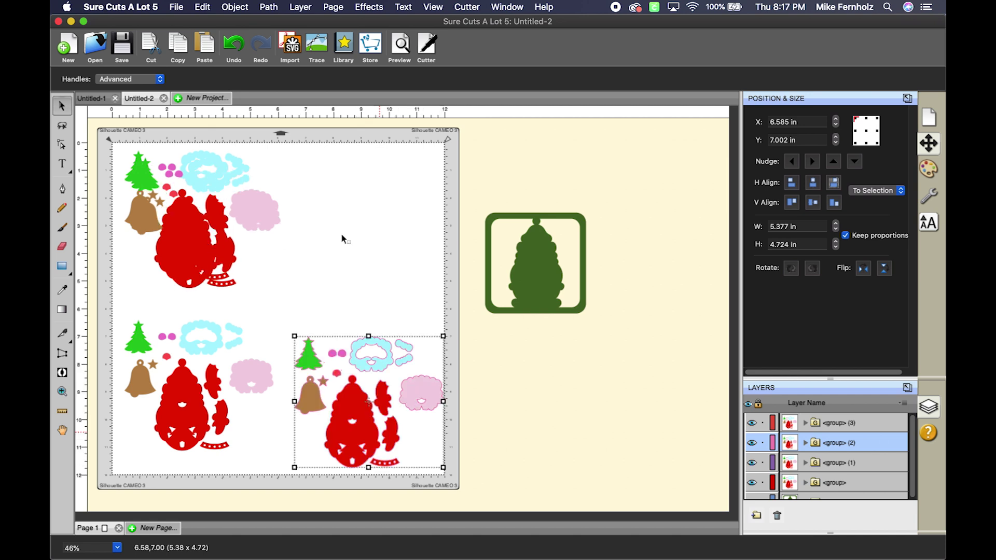
{"action": "mouse_move", "coordinate": [386, 244]}
{"action": "left_mouse_down"}
{"action": "mouse_move", "coordinate": [368, 247]}
{"action": "mouse_move", "coordinate": [392, 249]}
{"action": "left_mouse_up"}
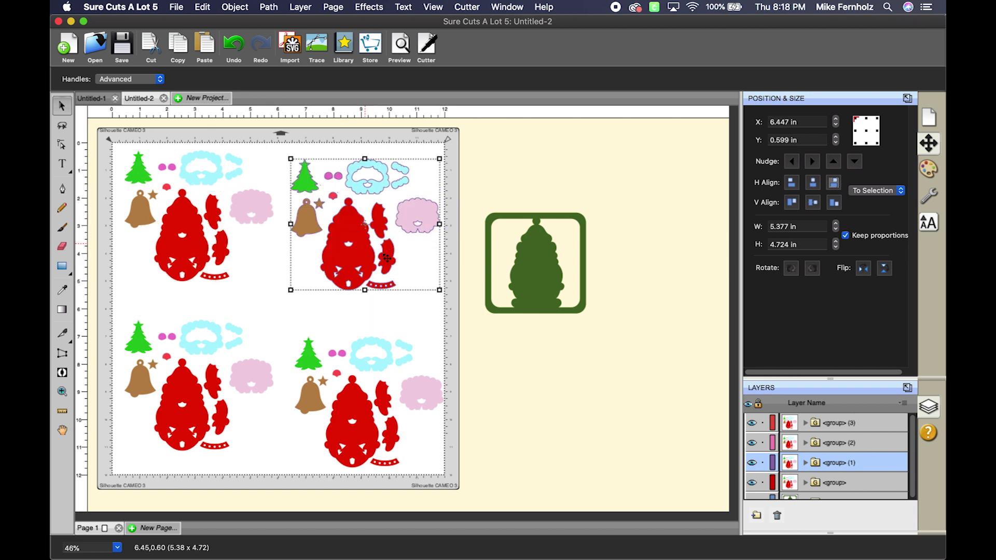
{"action": "left_click", "coordinate": [358, 400]}
{"action": "left_click_drag", "start_coordinate": [358, 400], "coordinate": [353, 397]}
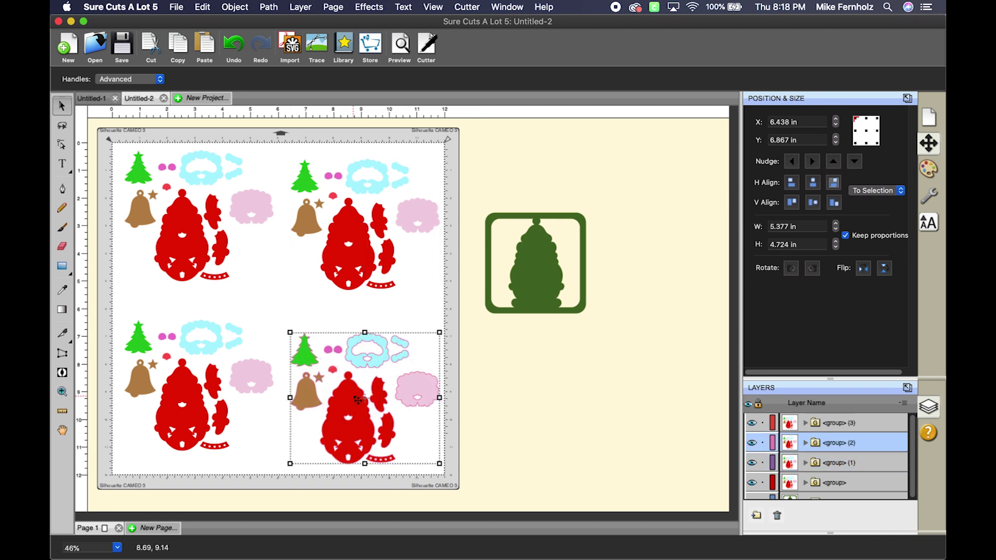
{"action": "left_click", "coordinate": [499, 433]}
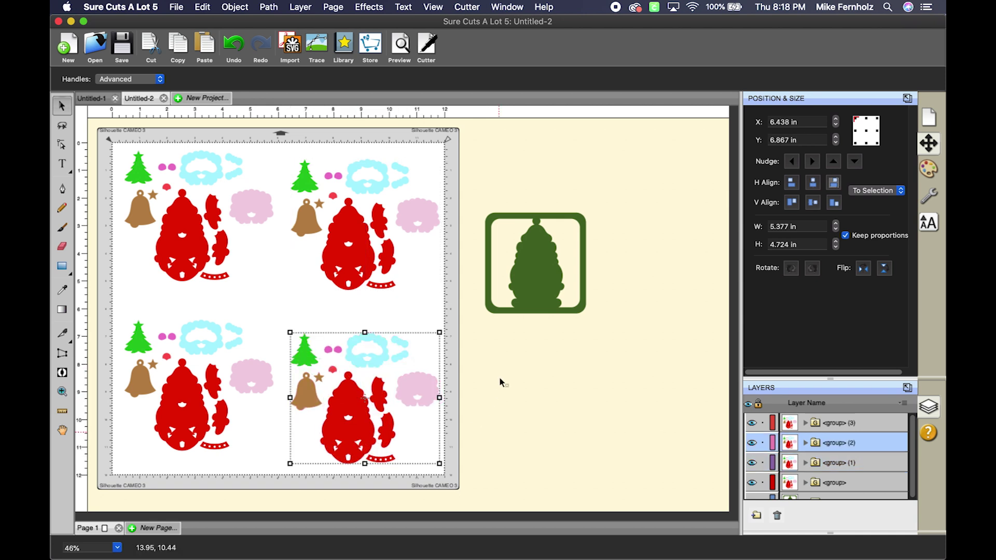
{"action": "left_click", "coordinate": [538, 262]}
Step: Cut the green Santa-silhouette panel from Untitled-2 and start a blank 12" x 12" Untitled-3
{"action": "left_click", "coordinate": [589, 309]}
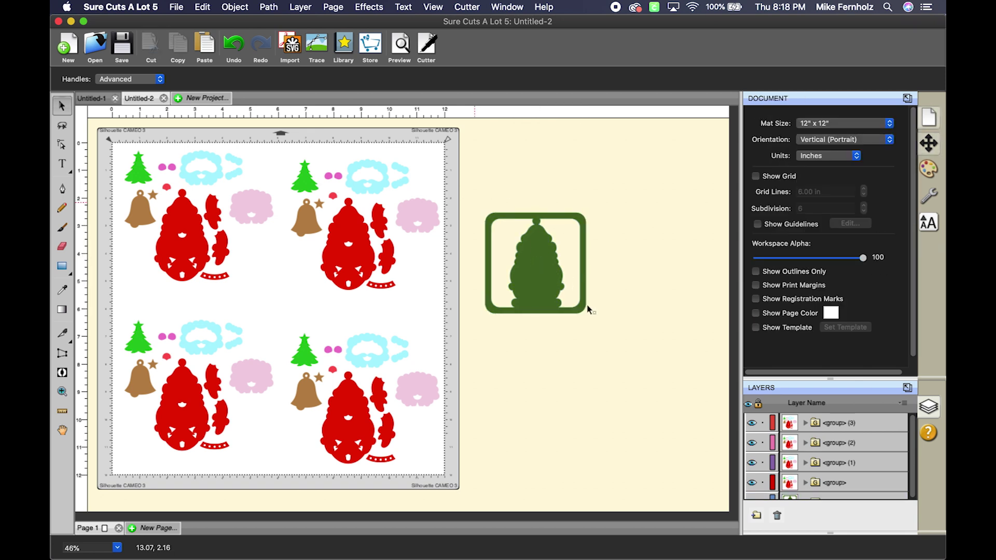
{"action": "left_click", "coordinate": [534, 263]}
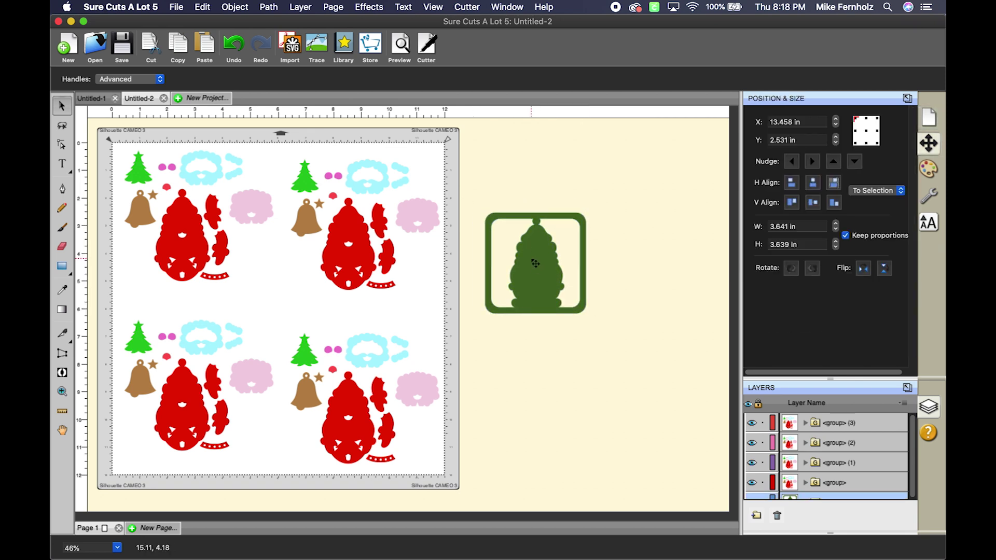
{"action": "left_click", "coordinate": [203, 8]}
{"action": "left_click", "coordinate": [210, 53]}
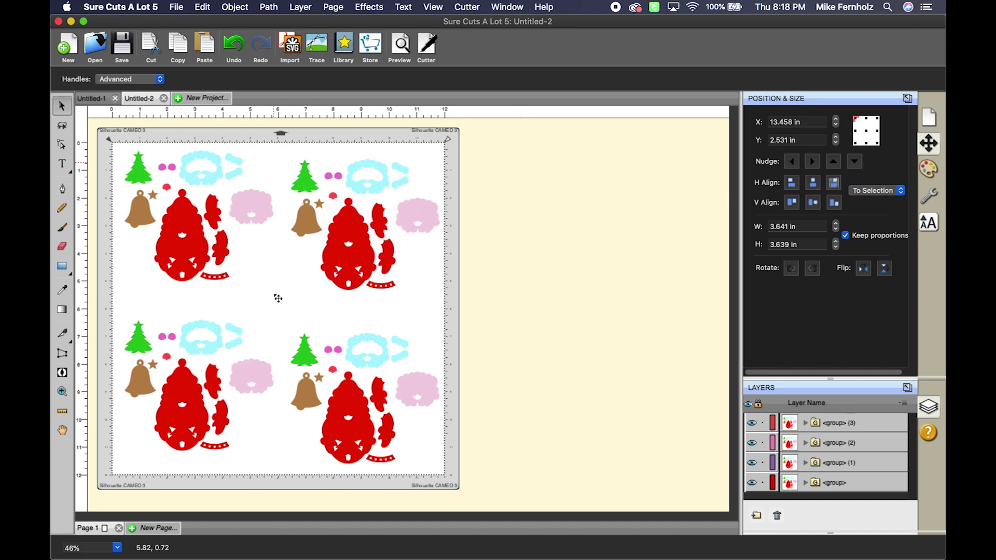
{"action": "left_click", "coordinate": [201, 99]}
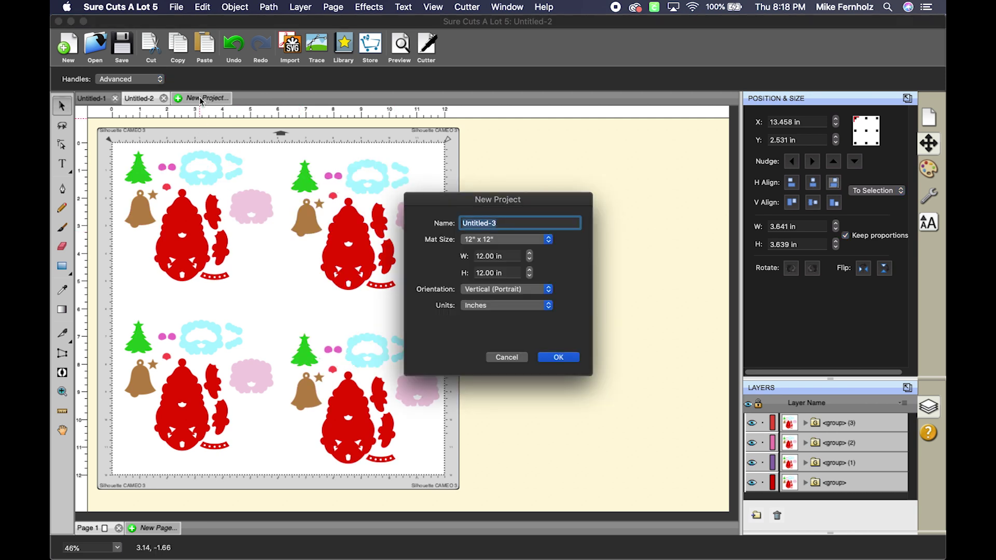
{"action": "left_click", "coordinate": [558, 358]}
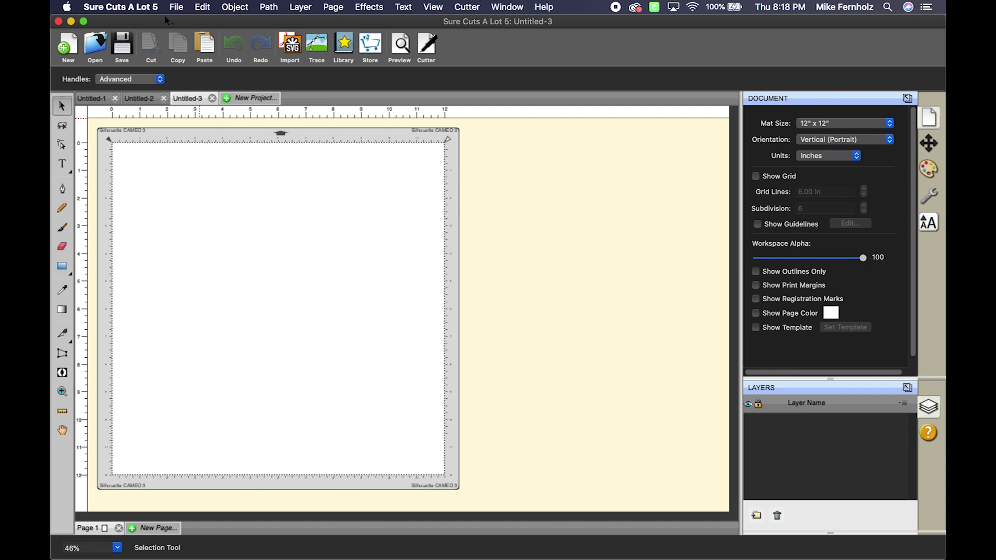
Step: Paste the green Santa panel into Untitled-3 and place it at the mat's top-left
{"action": "left_click", "coordinate": [202, 7]}
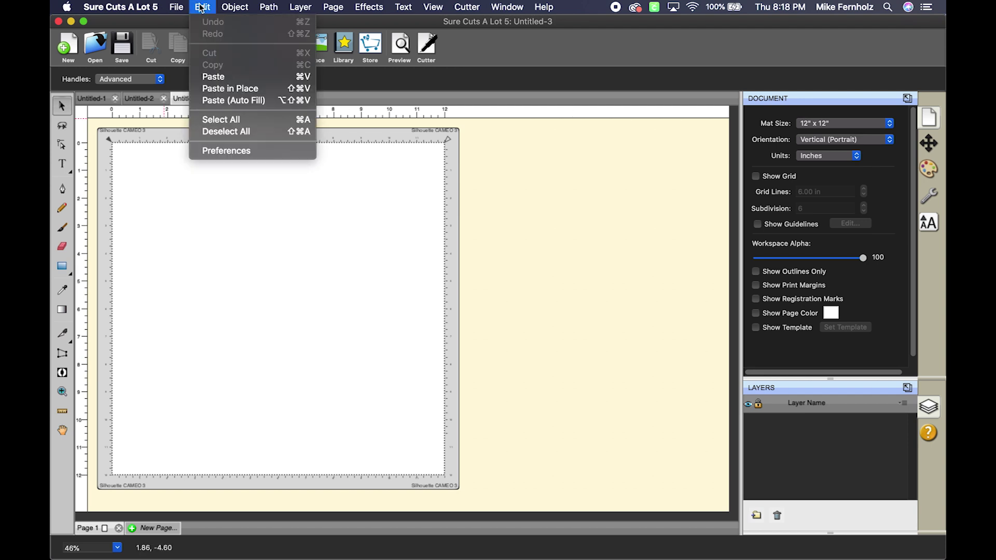
{"action": "left_click", "coordinate": [206, 76]}
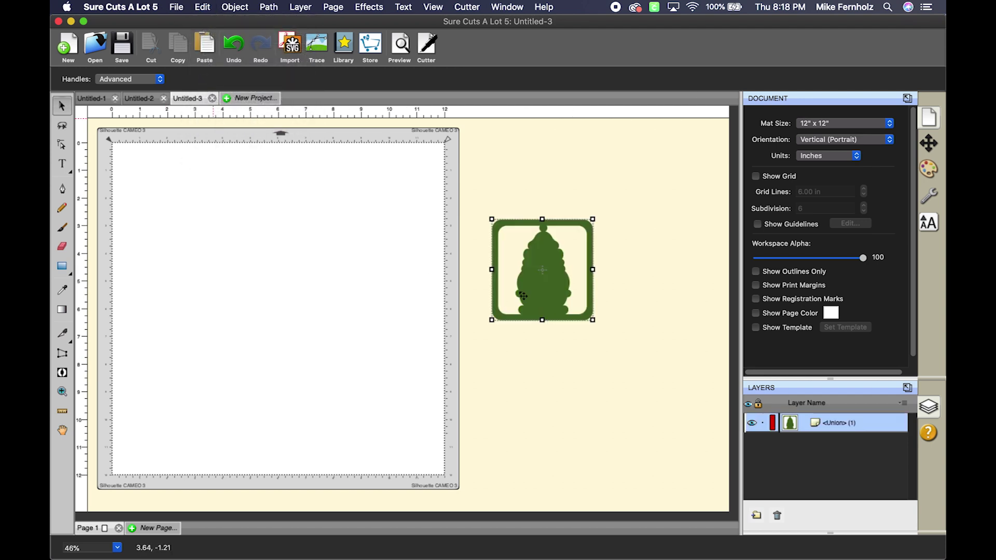
{"action": "left_click_drag", "start_coordinate": [521, 294], "coordinate": [180, 237]}
Step: Paste three more panel copies and place them top-right, bottom-left and bottom-right
{"action": "left_click", "coordinate": [204, 7]}
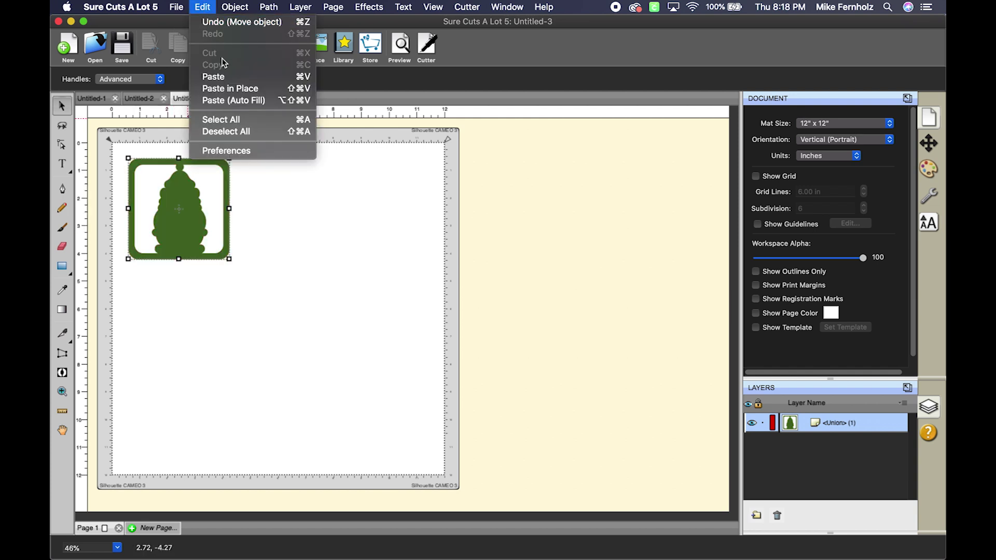
{"action": "key", "text": "super+v"}
{"action": "left_click", "coordinate": [202, 7]}
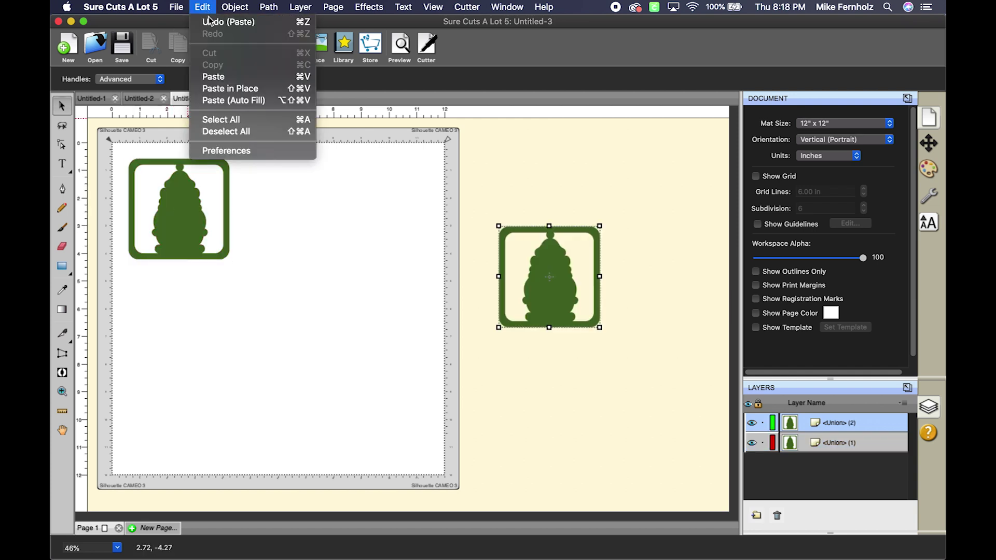
{"action": "left_click", "coordinate": [226, 75]}
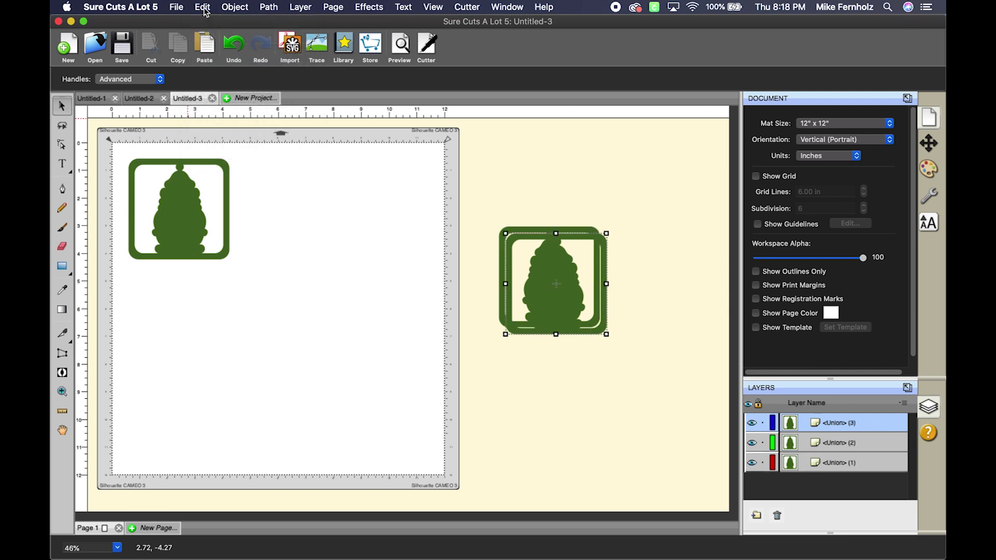
{"action": "left_click", "coordinate": [203, 8]}
{"action": "left_click", "coordinate": [215, 77]}
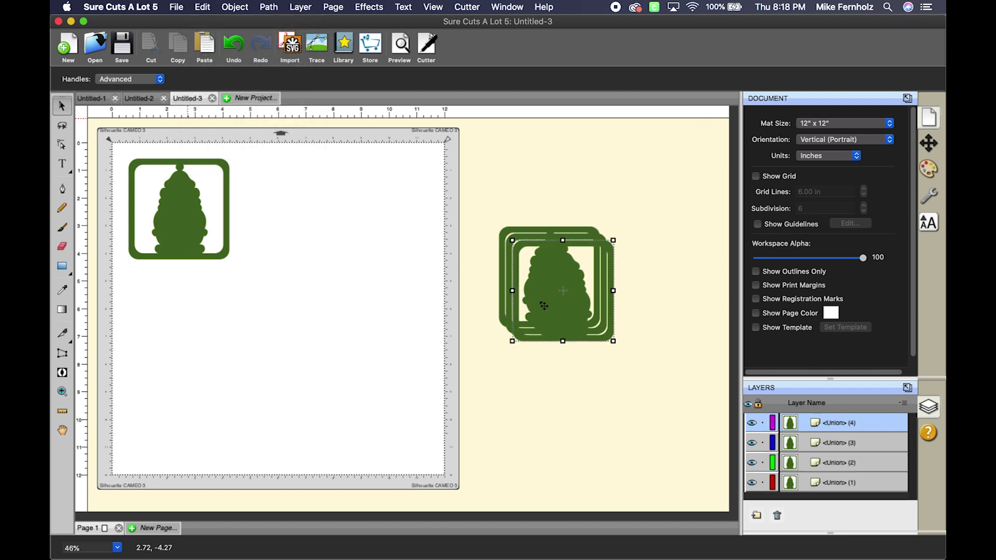
{"action": "left_click_drag", "start_coordinate": [541, 298], "coordinate": [327, 217]}
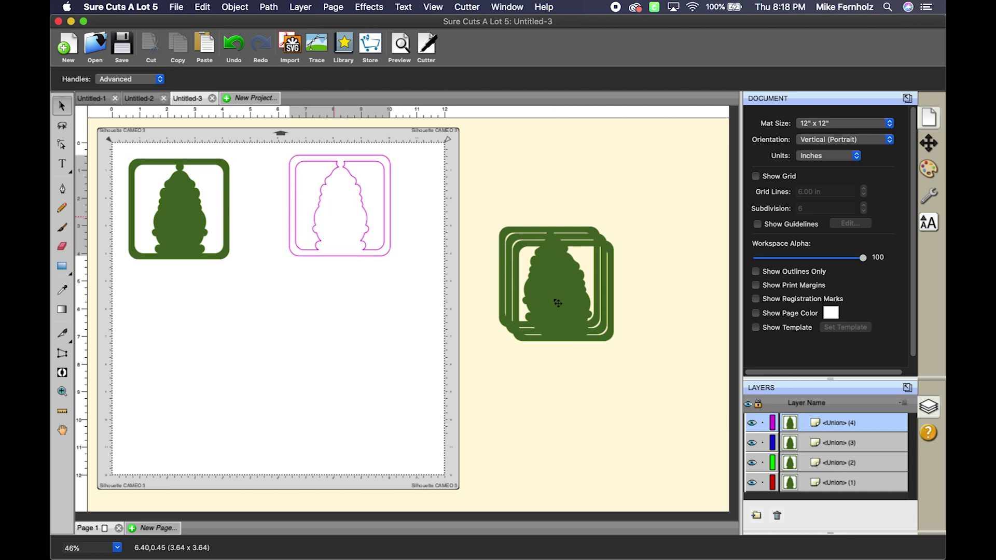
{"action": "left_click_drag", "start_coordinate": [557, 303], "coordinate": [178, 341]}
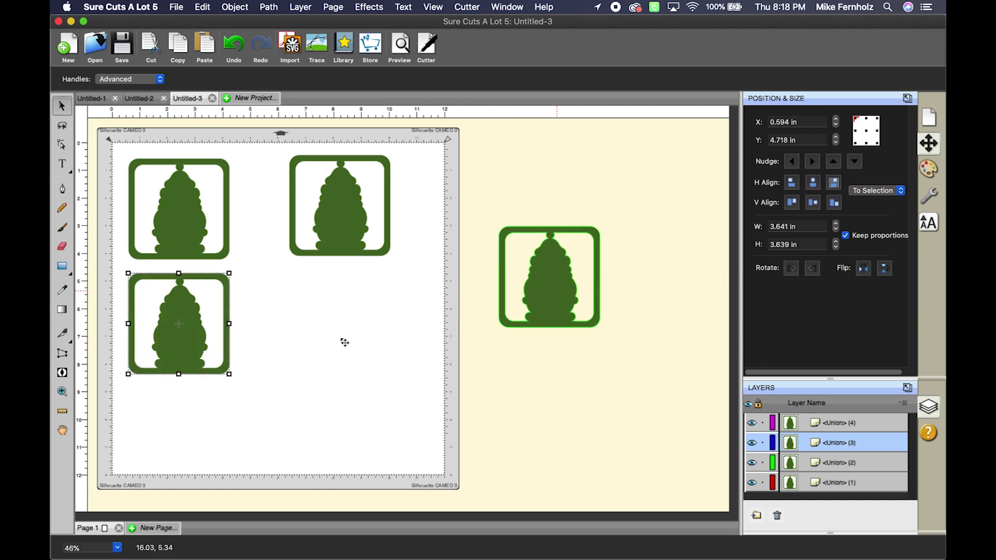
{"action": "left_click_drag", "start_coordinate": [351, 228], "coordinate": [342, 345]}
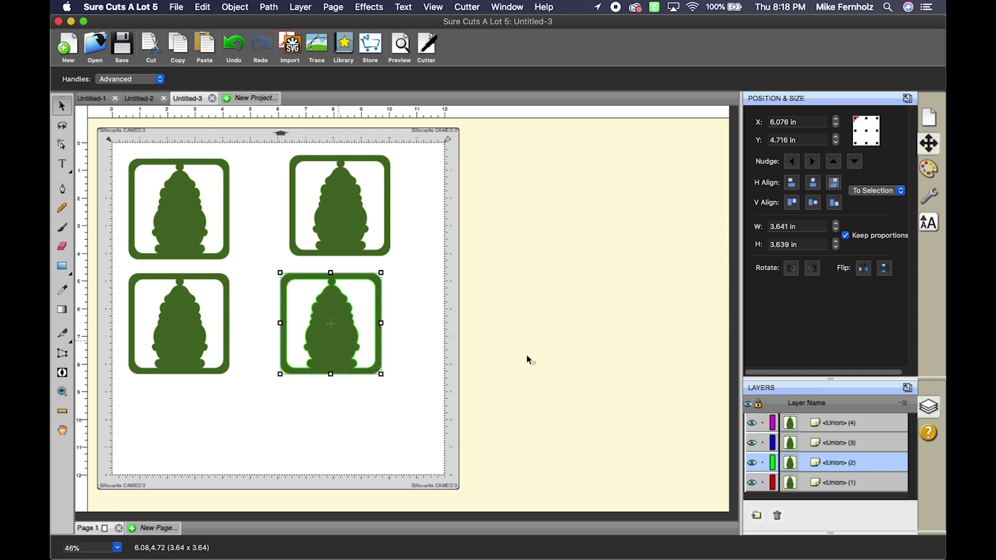
{"action": "left_click", "coordinate": [526, 358]}
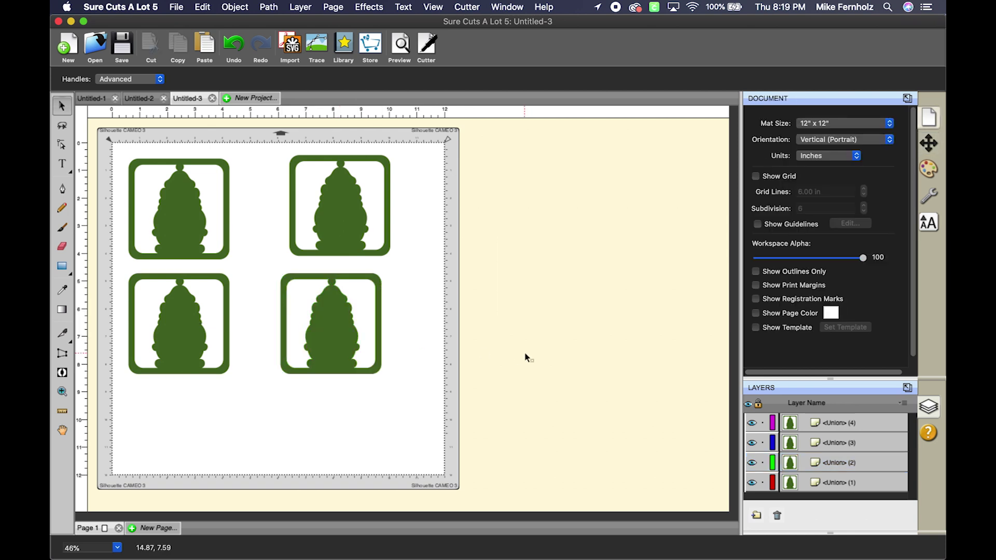